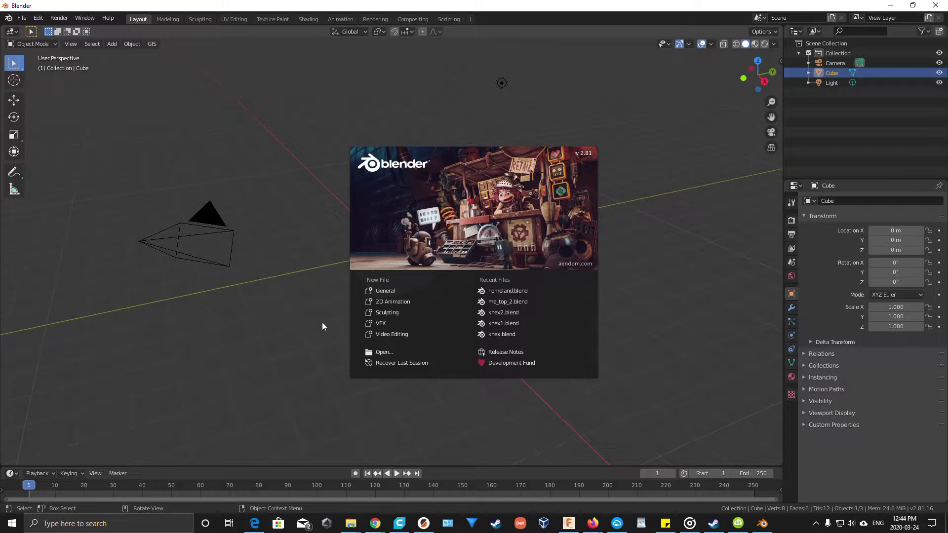
# Switch to the browser, check the ZIP download option of the BlenderGIS GitHub repository, and return to Blender
pyautogui.click(254, 523)
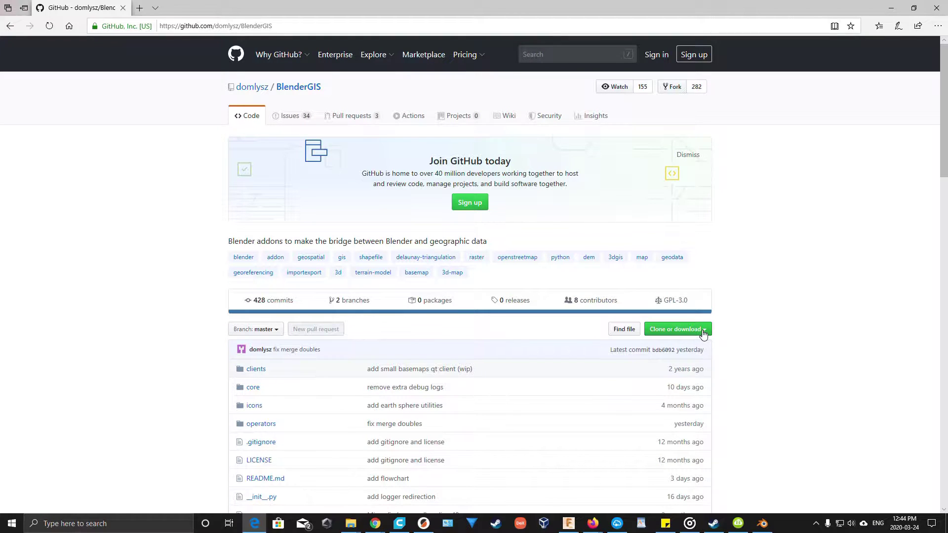
pyautogui.click(686, 332)
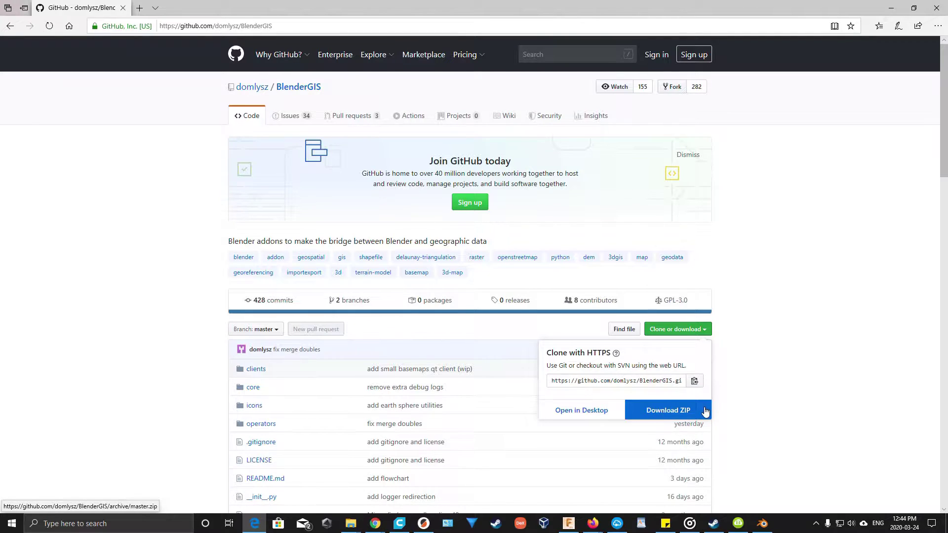
pyautogui.click(735, 416)
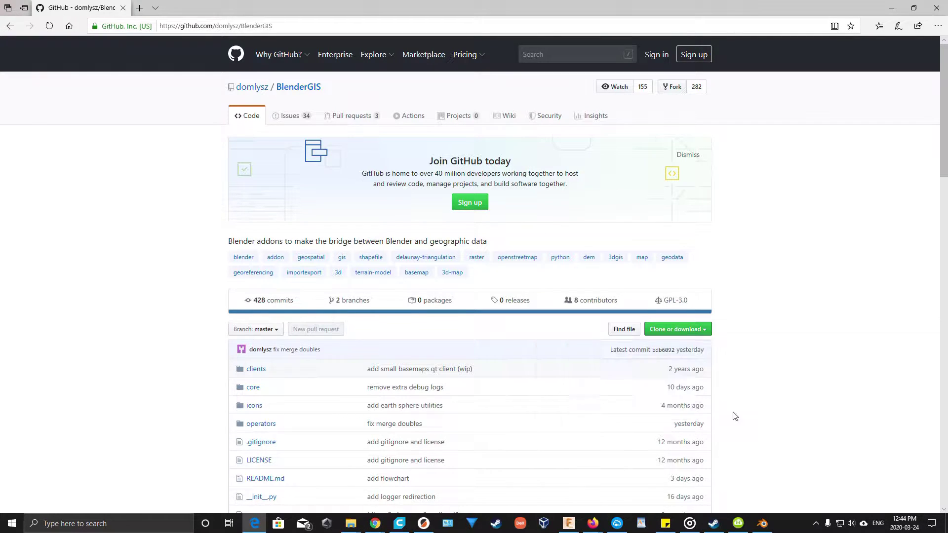
pyautogui.click(893, 9)
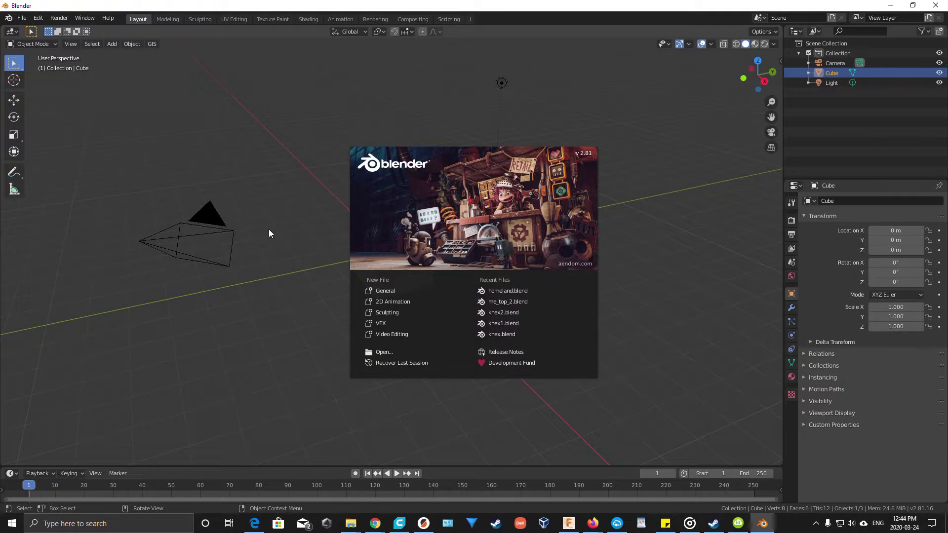
# Dismiss the splash screen and delete the default cube
pyautogui.click(269, 229)
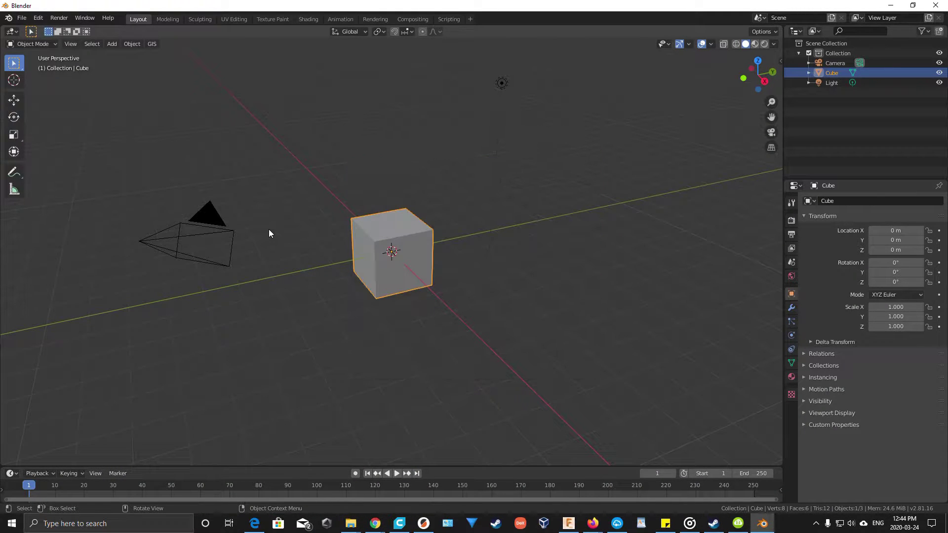
pyautogui.press('x')
pyautogui.click(382, 283)
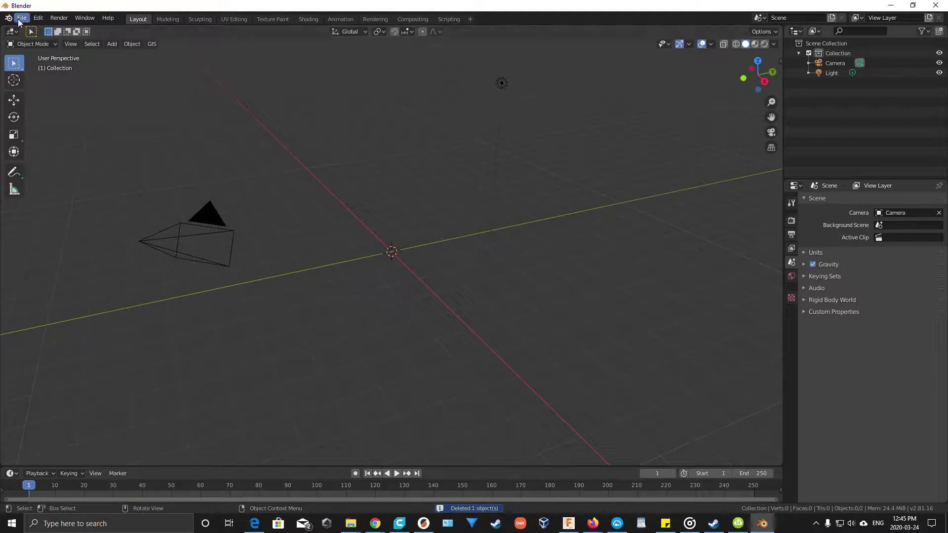
# Open the add-on preferences, look up BlenderGIS-master.zip in the Downloads folder for installation, and cancel without installing
pyautogui.click(37, 18)
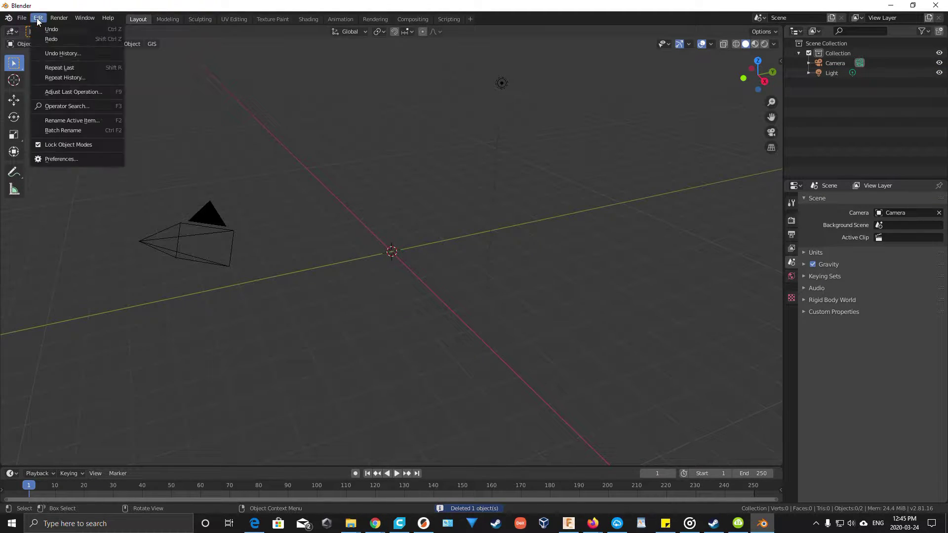
pyautogui.click(58, 159)
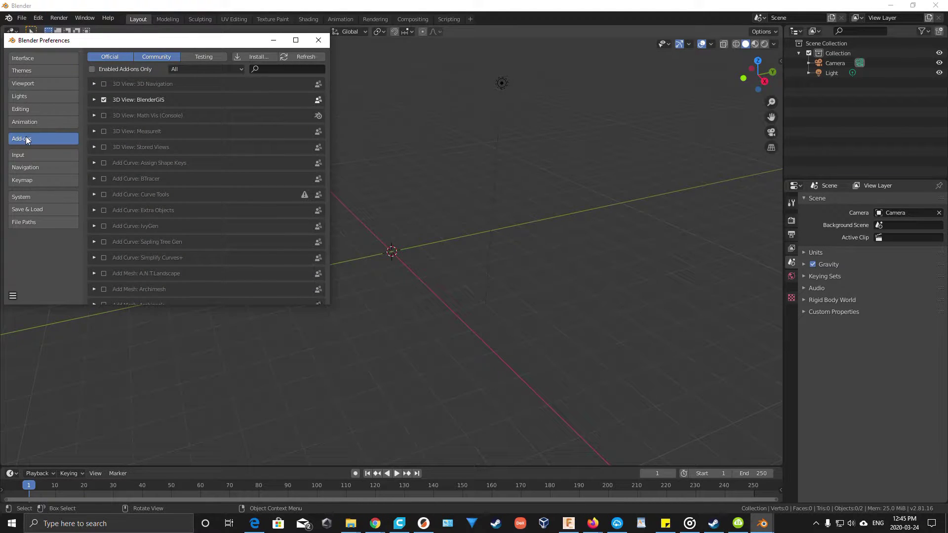
pyautogui.click(253, 56)
pyautogui.click(259, 292)
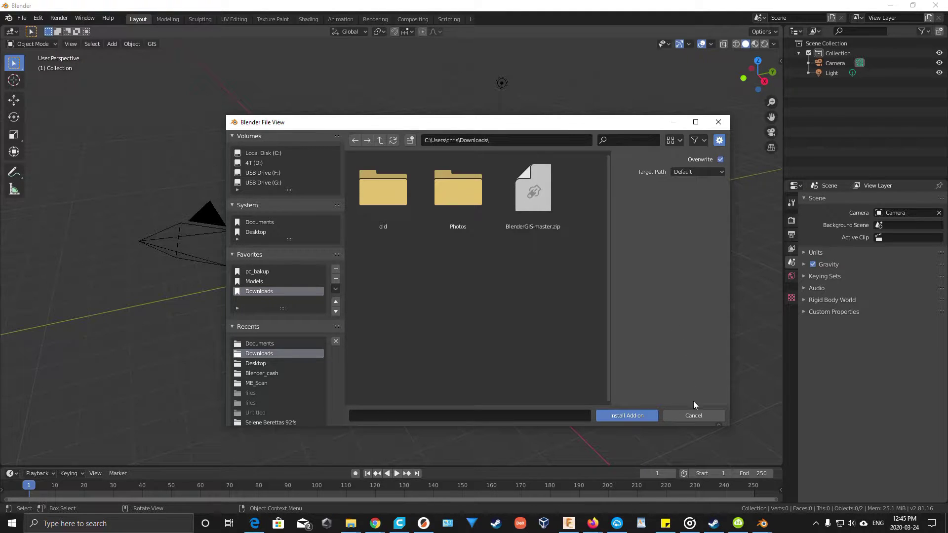
pyautogui.click(691, 415)
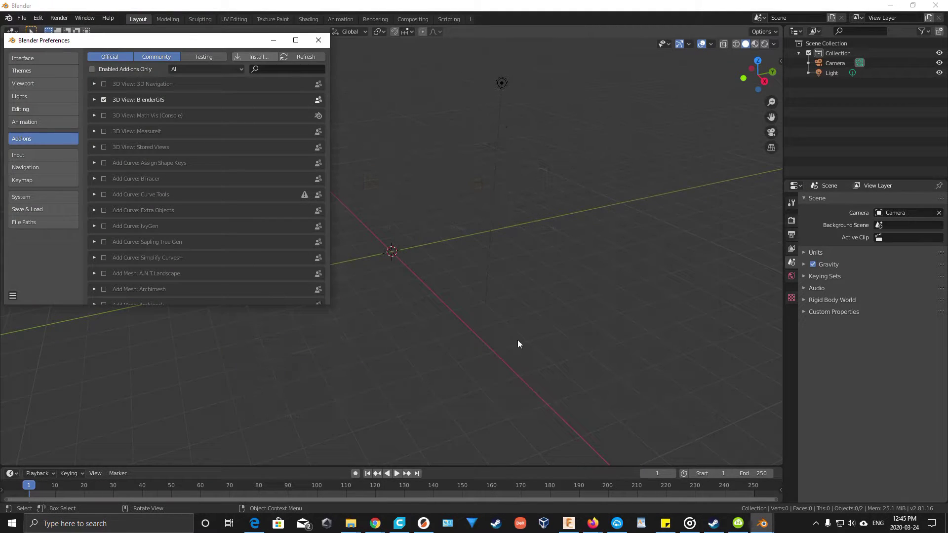
# Expand the BlenderGIS add-on, enlarge the preferences window to examine its cache folder setting, and close the preferences
pyautogui.click(94, 100)
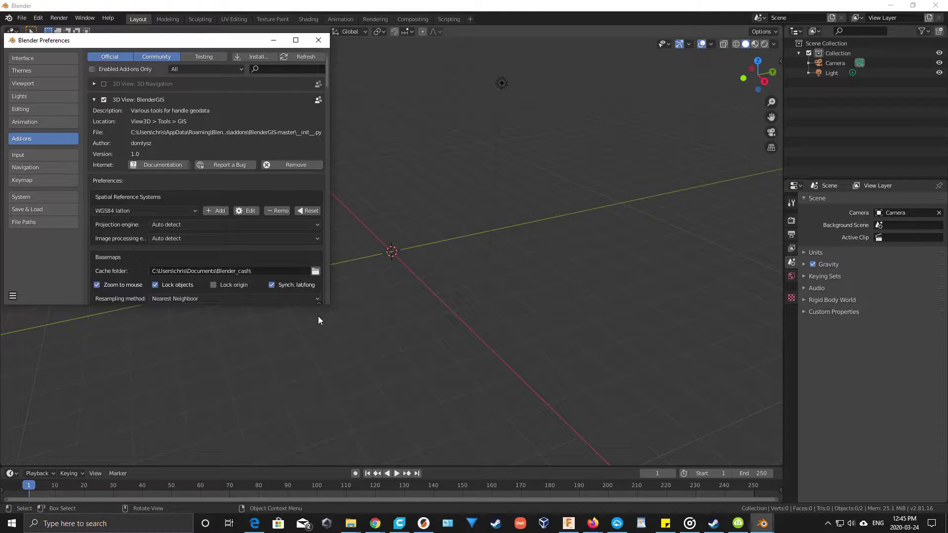
pyautogui.moveTo(327, 305); pyautogui.dragTo(617, 443)
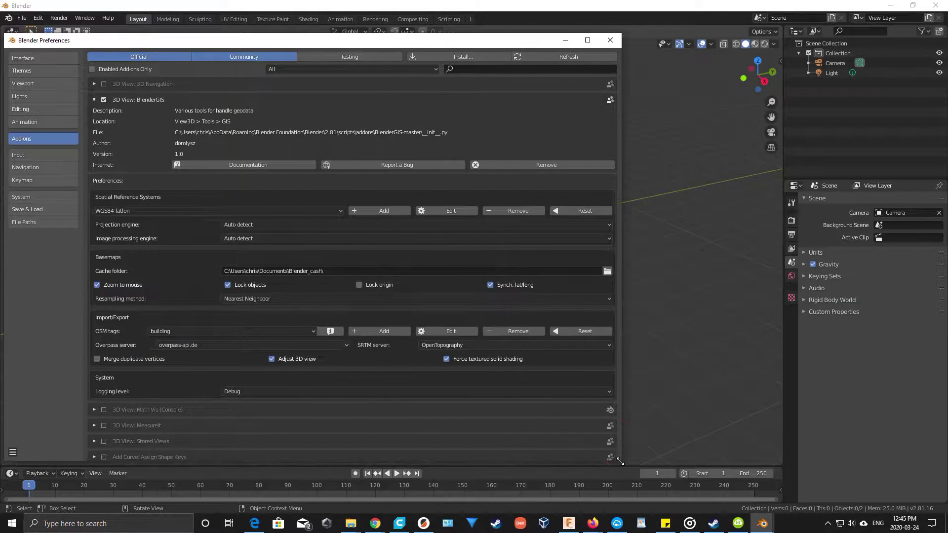
pyautogui.click(246, 269)
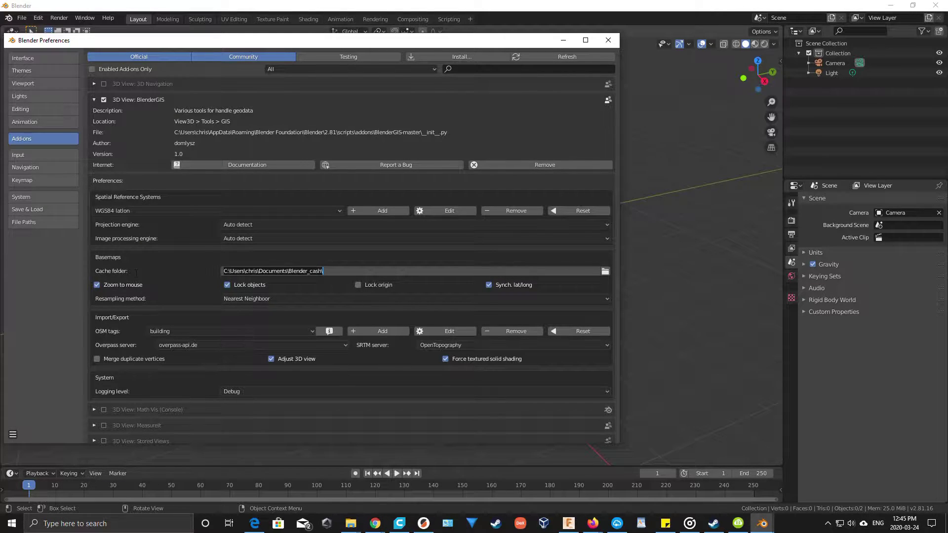
pyautogui.click(267, 272)
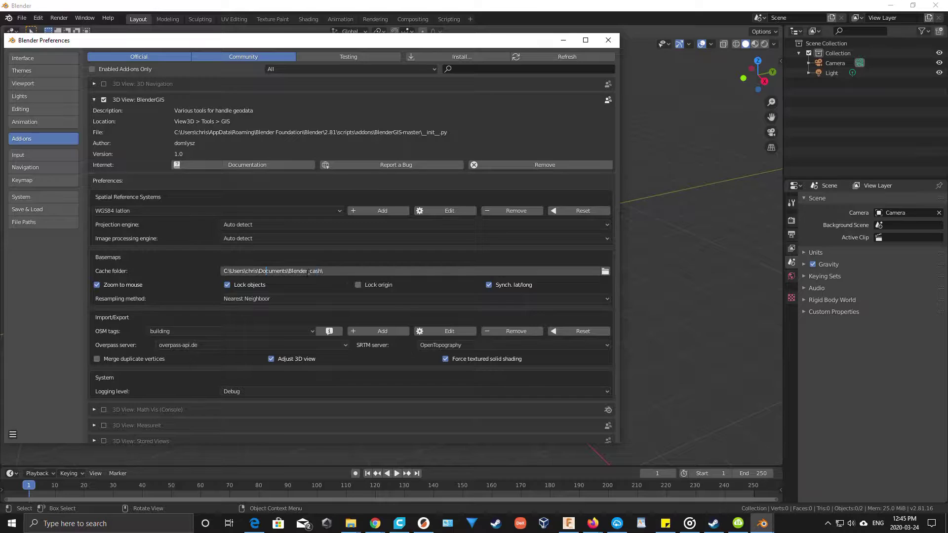
pyautogui.click(345, 271)
pyautogui.click(608, 41)
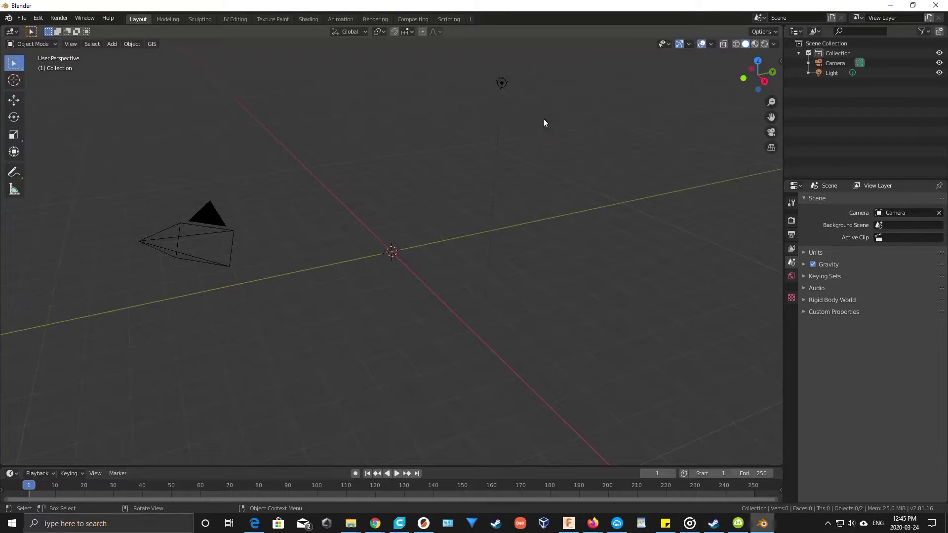
# Load a BlenderGIS web basemap with Google as the source and Satellite as the layer
pyautogui.click(151, 45)
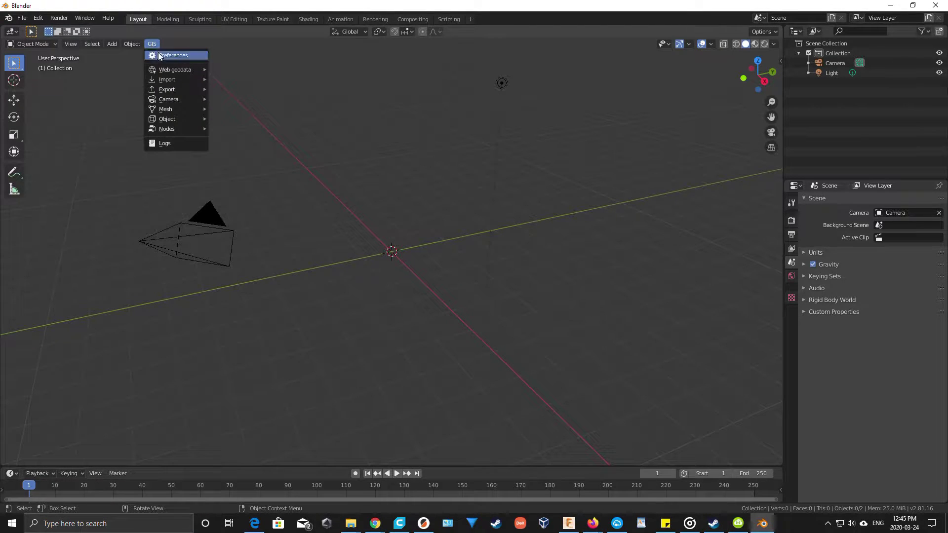
pyautogui.moveTo(167, 71)
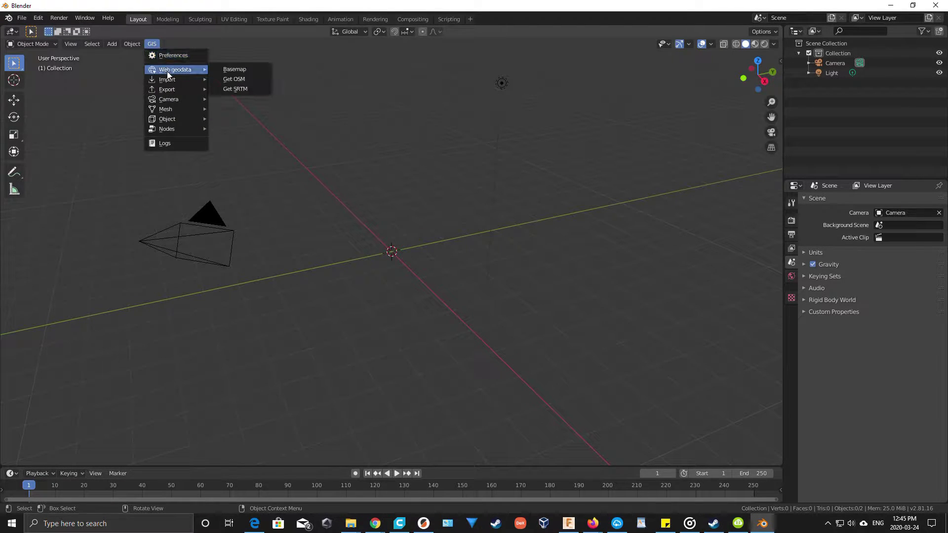
pyautogui.click(234, 72)
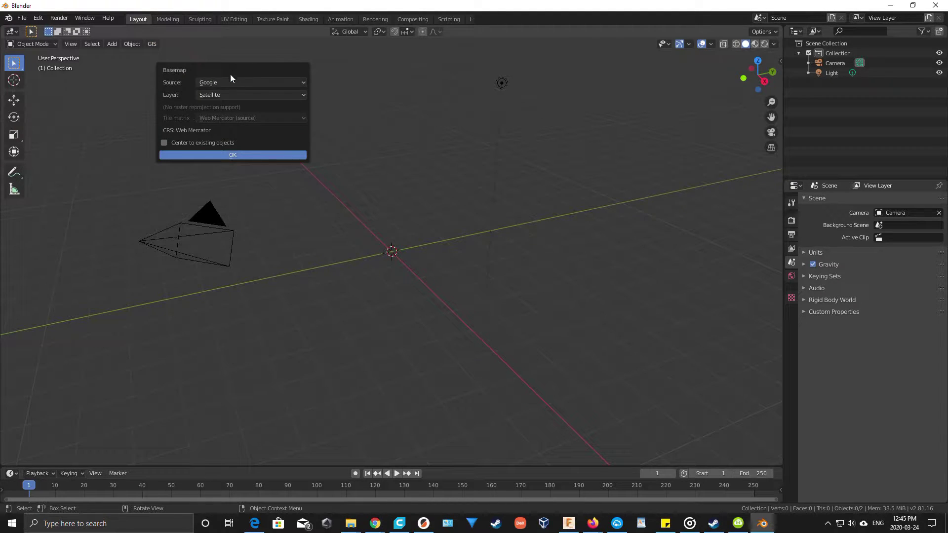
pyautogui.click(219, 86)
pyautogui.click(224, 84)
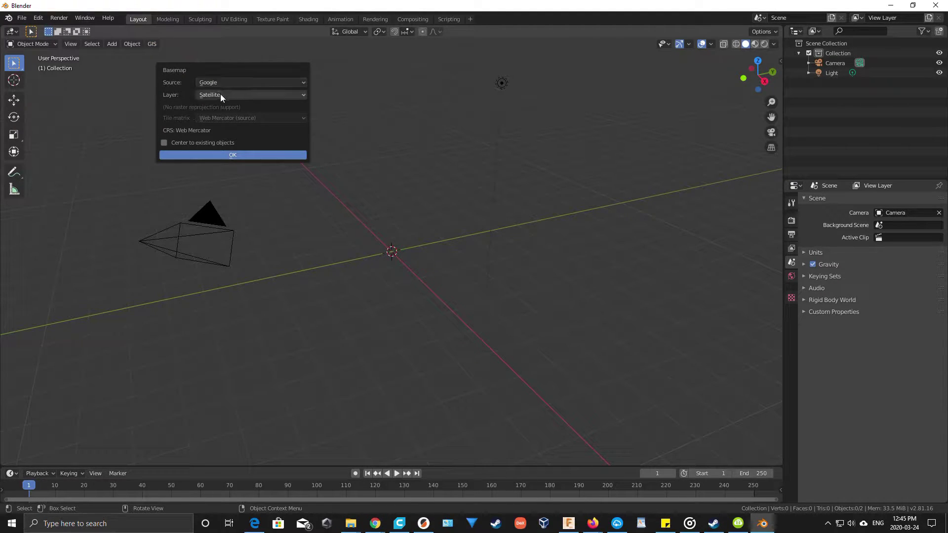
pyautogui.click(233, 155)
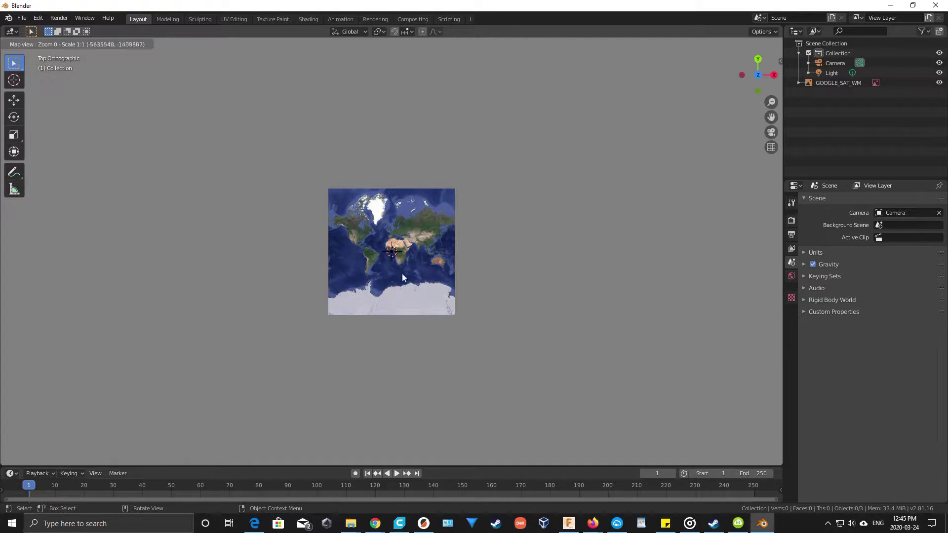
# Send the basemap to BANFF AB at zoom level 18
pyautogui.scroll(1, 373, 245)
pyautogui.scroll(1, 373, 249)
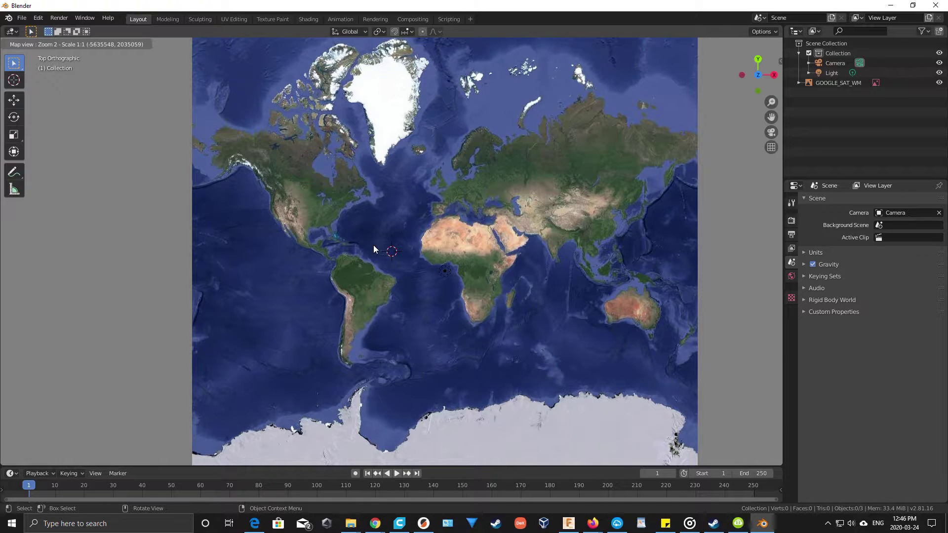
pyautogui.press('g')
pyautogui.click(368, 257)
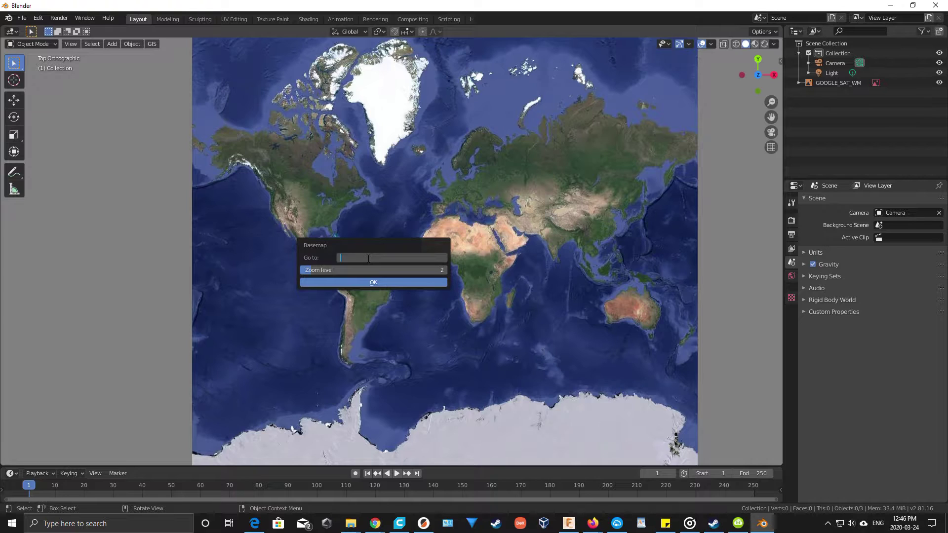
pyautogui.write('BANFF AB')
pyautogui.click(441, 270)
pyautogui.click(444, 269)
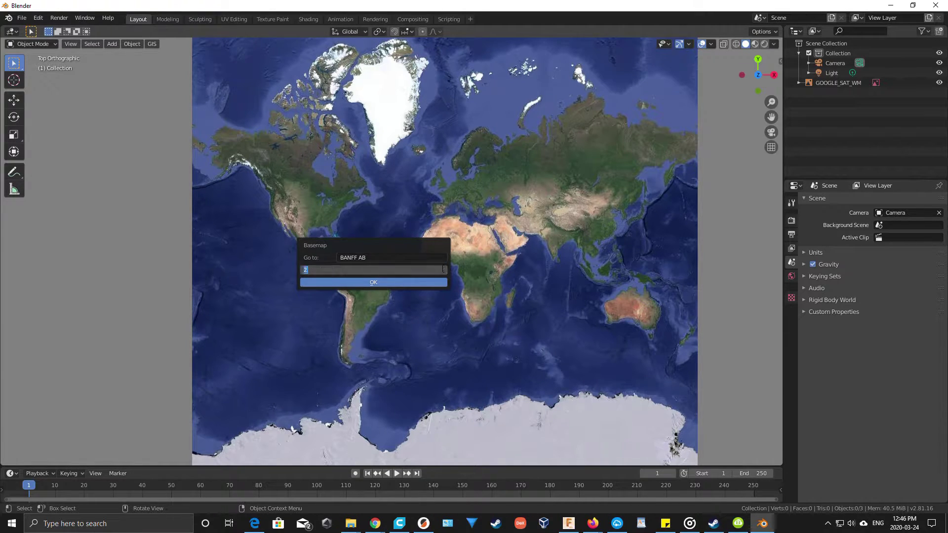
pyautogui.write('18')
pyautogui.click(410, 282)
pyautogui.click(409, 281)
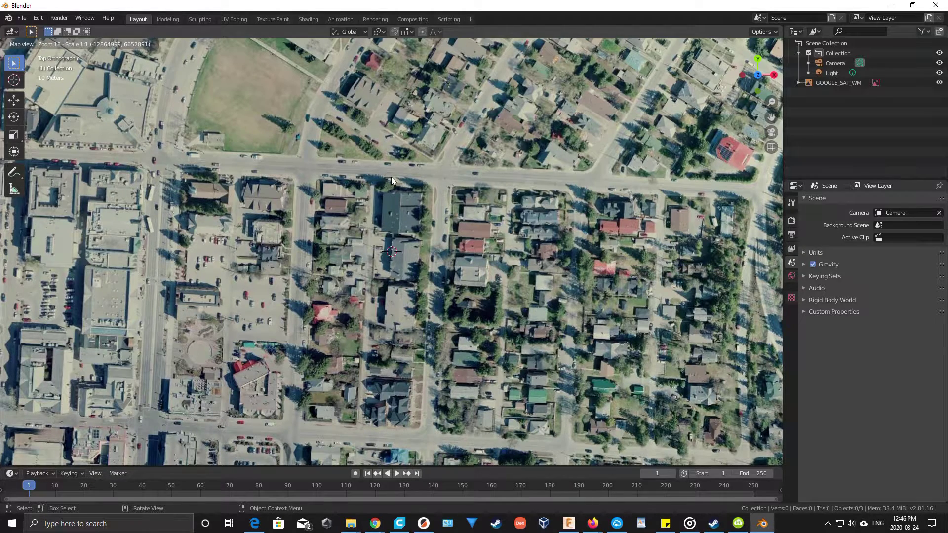
# Frame the rocky mountain north of the town on the basemap at zoom 14 and export that area as a textured plane
pyautogui.moveTo(390, 177); pyautogui.dragTo(487, 403)
pyautogui.scroll(-2, 415, 280)
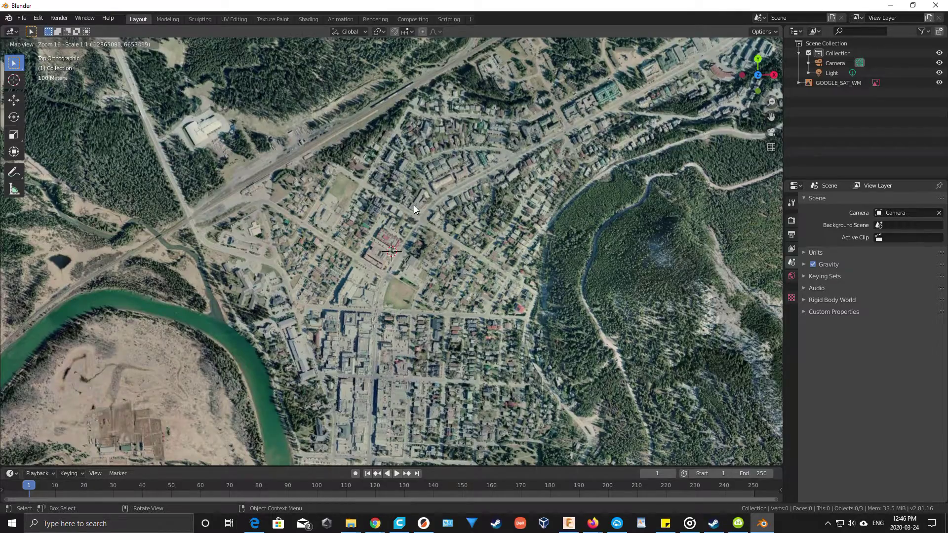
pyautogui.moveTo(414, 206); pyautogui.dragTo(528, 426)
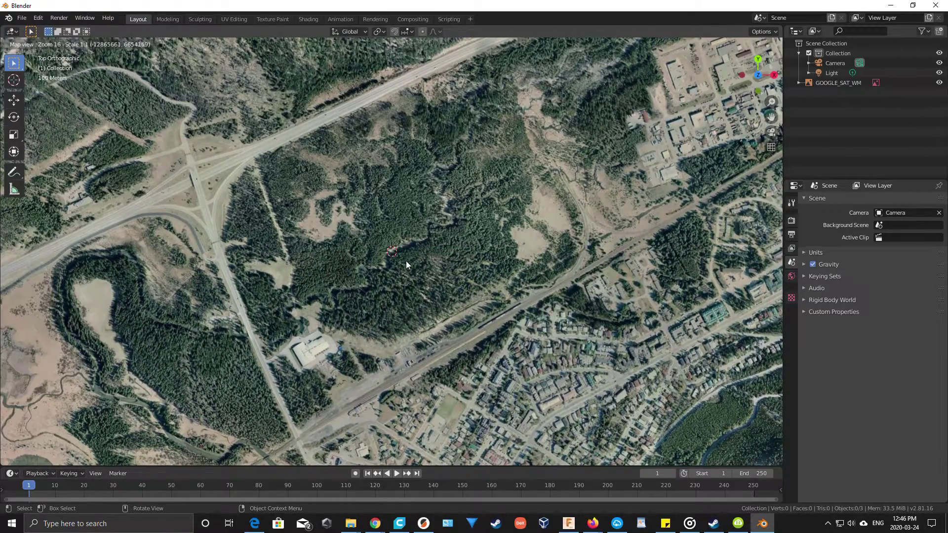
pyautogui.moveTo(406, 265); pyautogui.dragTo(495, 387)
pyautogui.scroll(-1, 496, 332)
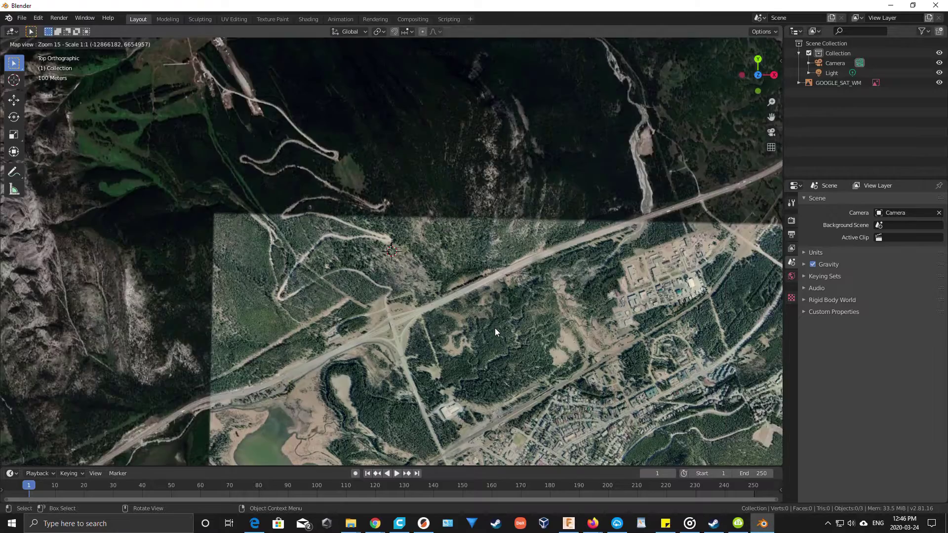
pyautogui.scroll(-1, 495, 328)
pyautogui.scroll(-1, 491, 316)
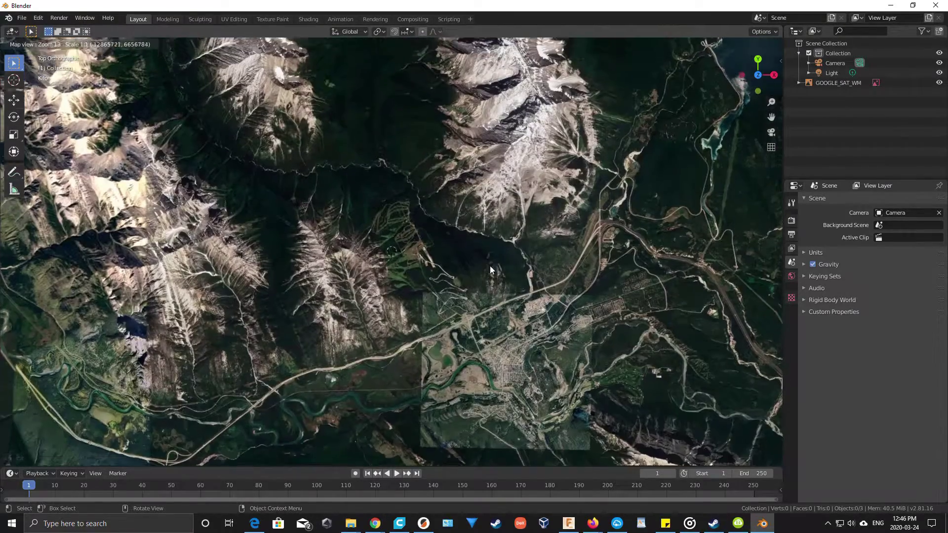
pyautogui.moveTo(489, 265); pyautogui.dragTo(482, 410)
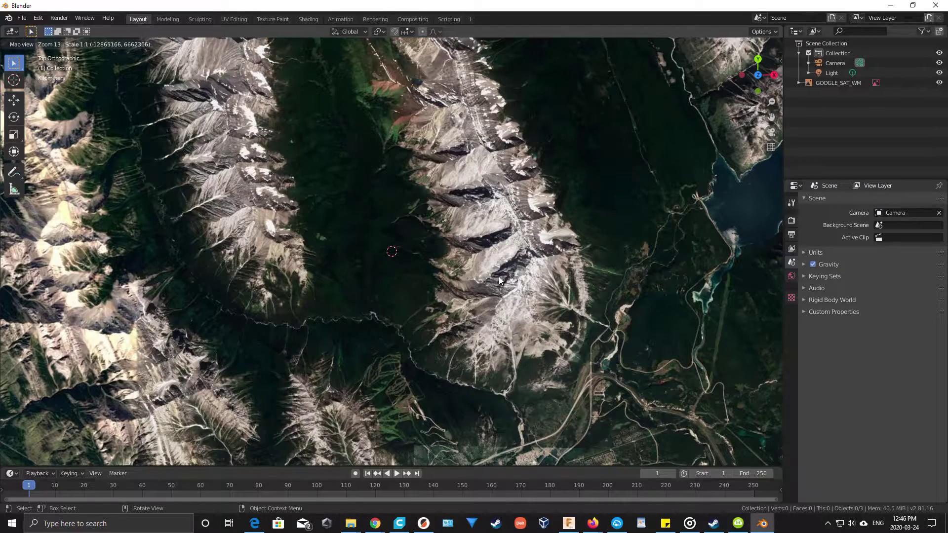
pyautogui.moveTo(498, 281); pyautogui.dragTo(514, 192)
pyautogui.scroll(1, 364, 316)
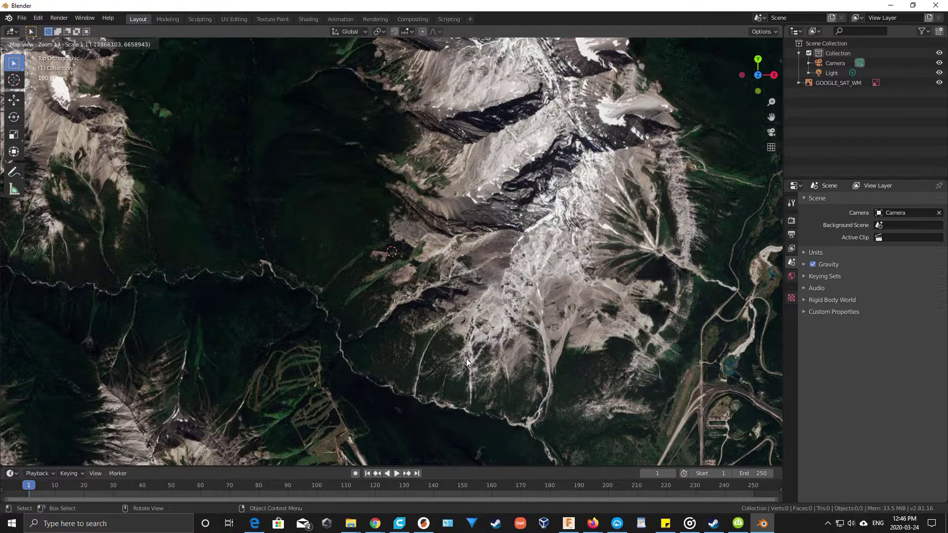
pyautogui.press('e')
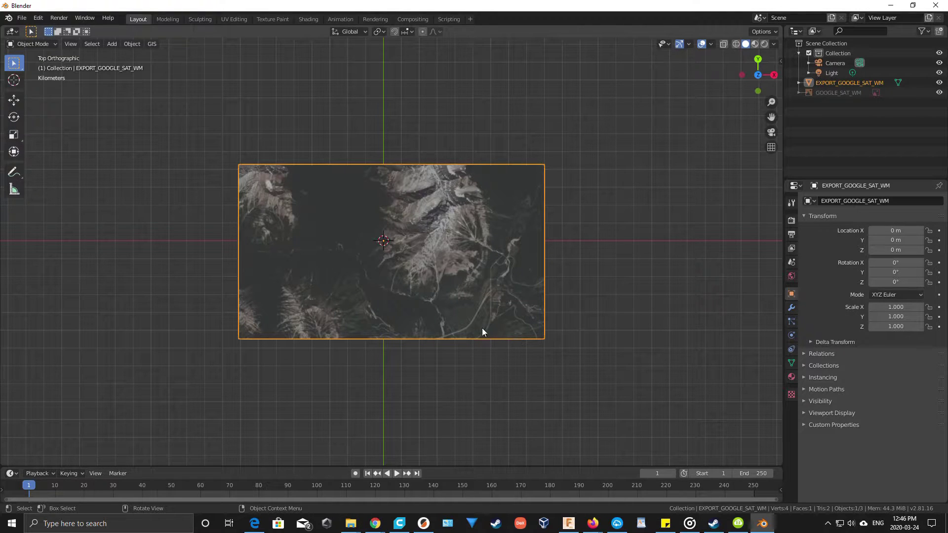
# Get SRTM elevation data for the exported satellite plane to turn it into 3D terrain
pyautogui.moveTo(506, 378); pyautogui.dragTo(185, 97, button='middle')
pyautogui.click(152, 44)
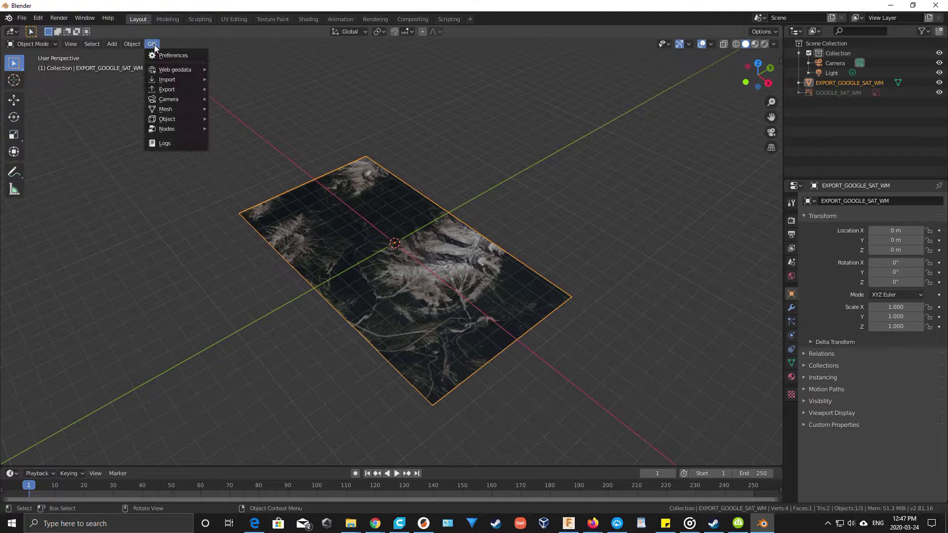
pyautogui.moveTo(163, 71)
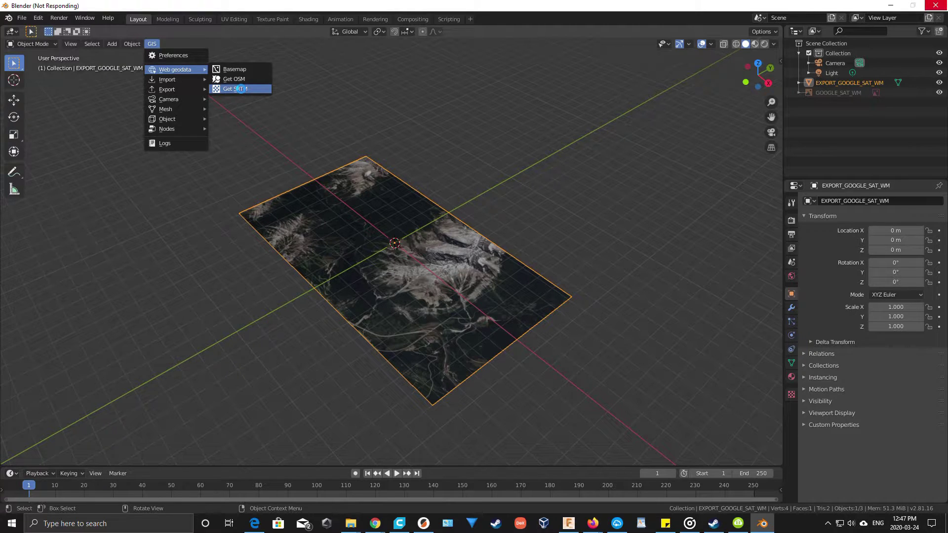
pyautogui.moveTo(453, 270)
pyautogui.mouseDown(button='middle')
pyautogui.moveTo(450, 286)
pyautogui.moveTo(406, 255)
pyautogui.moveTo(461, 248)
pyautogui.moveTo(436, 268)
pyautogui.moveTo(519, 275)
pyautogui.moveTo(453, 275)
pyautogui.moveTo(448, 254)
pyautogui.mouseUp(button='middle')
pyautogui.scroll(3, 448, 254)
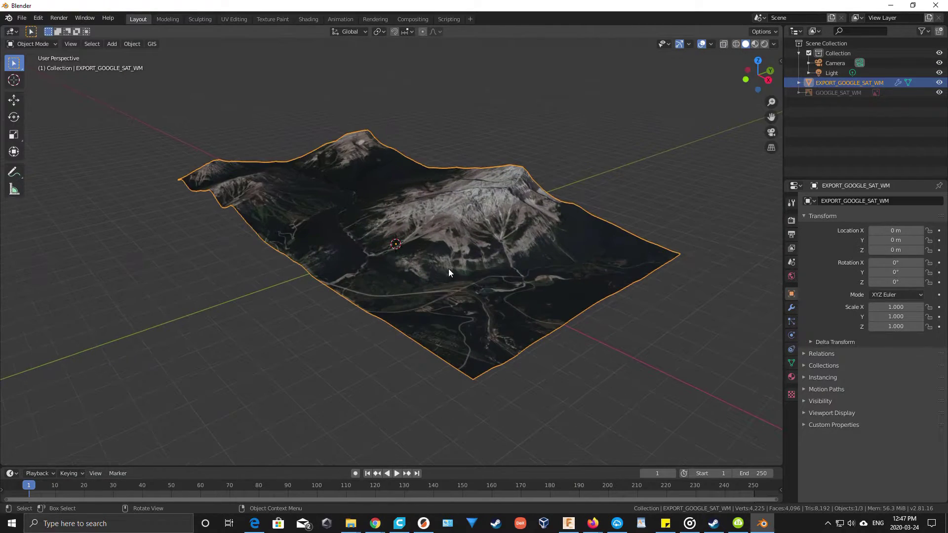
# Set the strength of the terrain's DEM displacement modifier to 2 to exaggerate the mountain relief
pyautogui.click(792, 309)
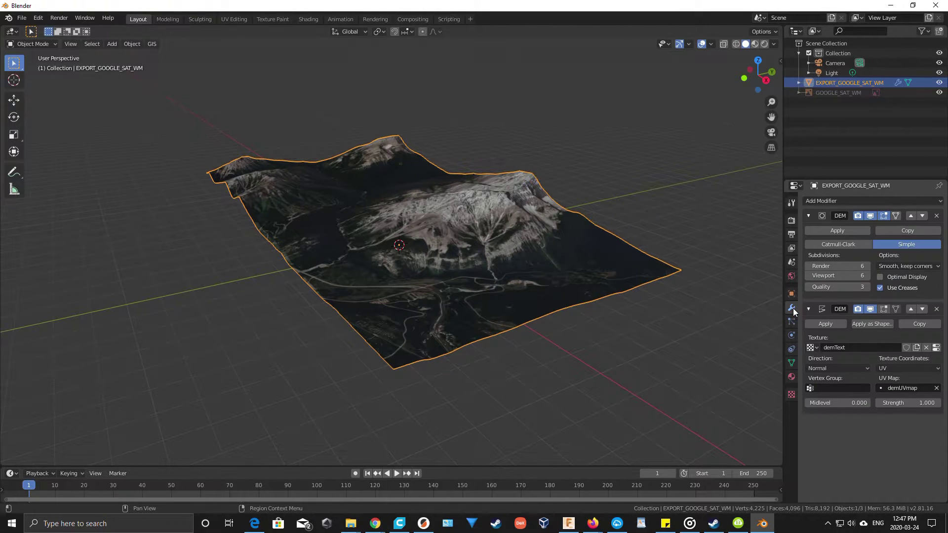
pyautogui.click(880, 402)
pyautogui.write('2')
pyautogui.press('Return')
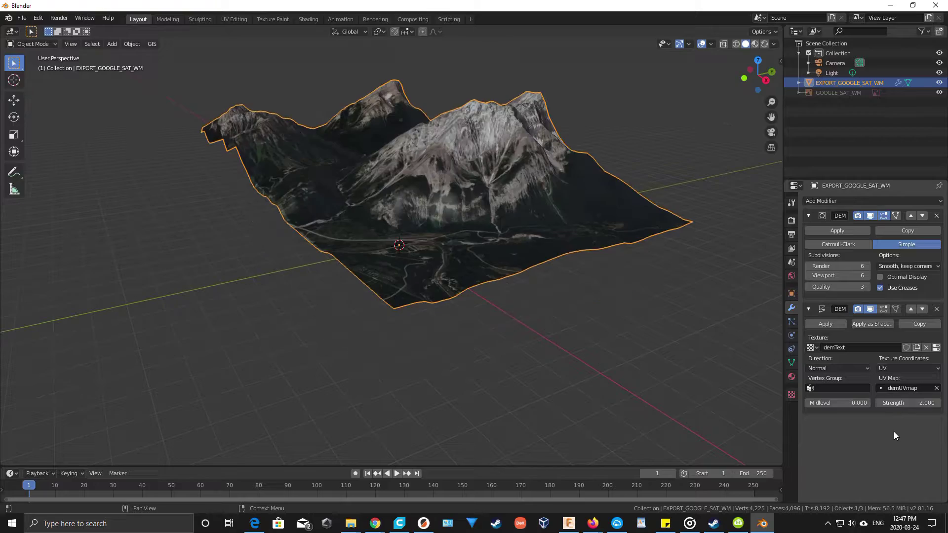
pyautogui.moveTo(428, 213); pyautogui.dragTo(439, 232, button='middle')
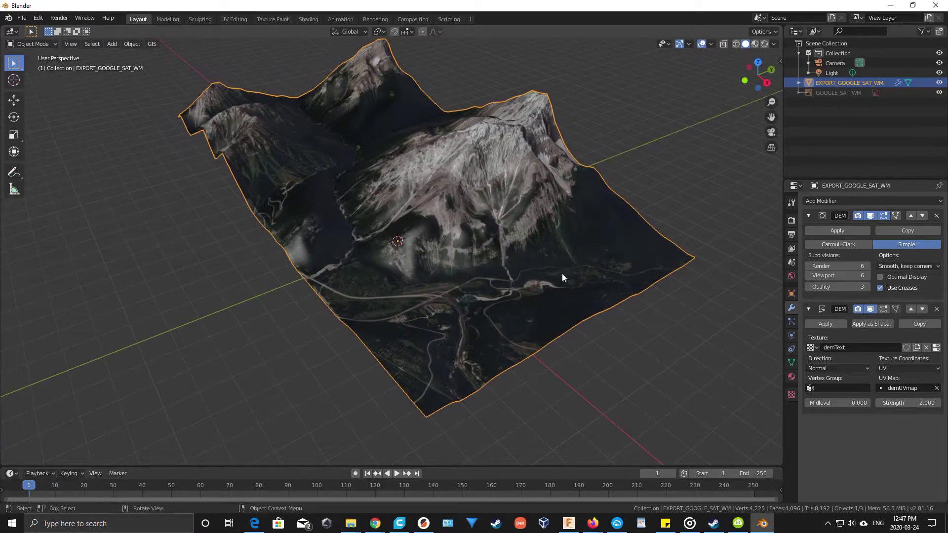
pyautogui.moveTo(429, 280)
pyautogui.mouseDown(button='middle')
pyautogui.moveTo(443, 271)
pyautogui.moveTo(397, 277)
pyautogui.moveTo(435, 281)
pyautogui.moveTo(443, 310)
pyautogui.moveTo(414, 296)
pyautogui.moveTo(410, 282)
pyautogui.mouseUp(button='middle')
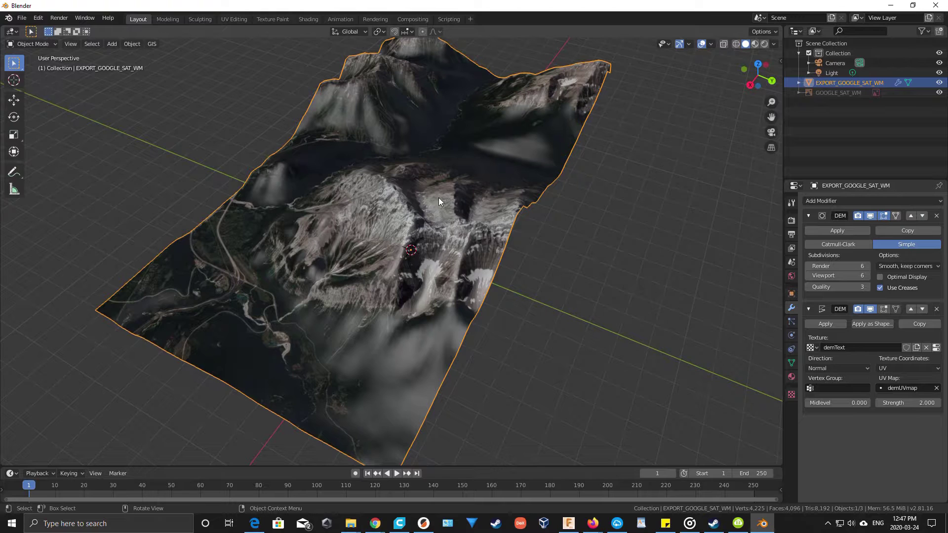
# Apply both DEM modifiers, subdivision and displacement, to the terrain object
pyautogui.click(834, 231)
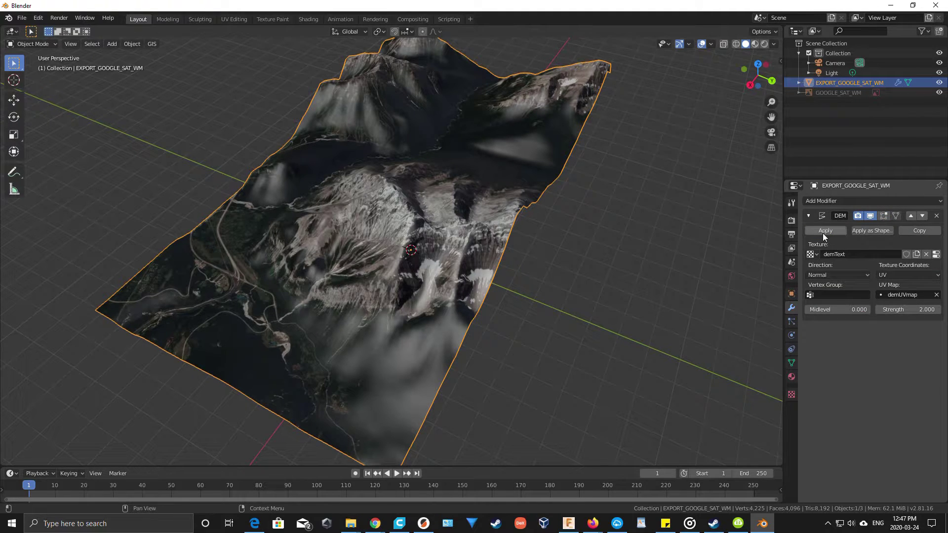
pyautogui.click(825, 230)
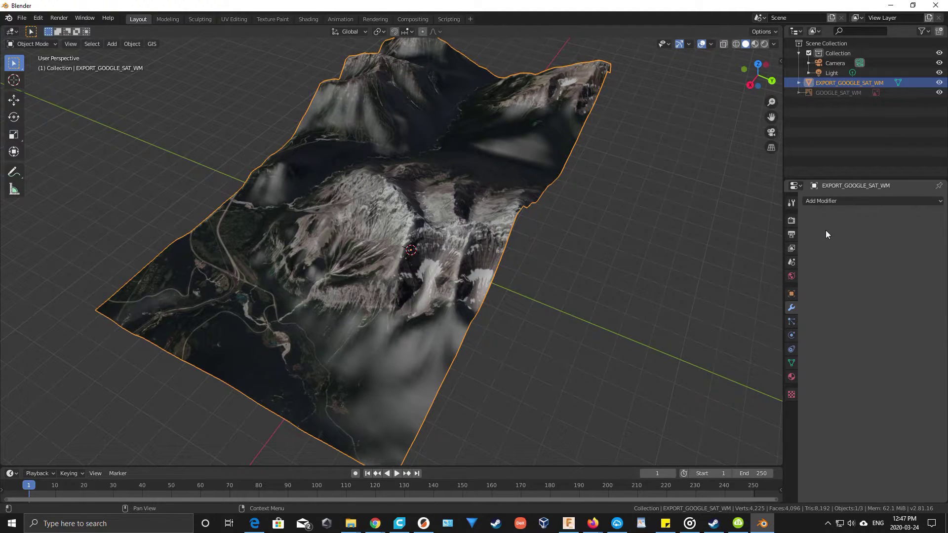
pyautogui.moveTo(499, 327); pyautogui.dragTo(434, 116, button='middle')
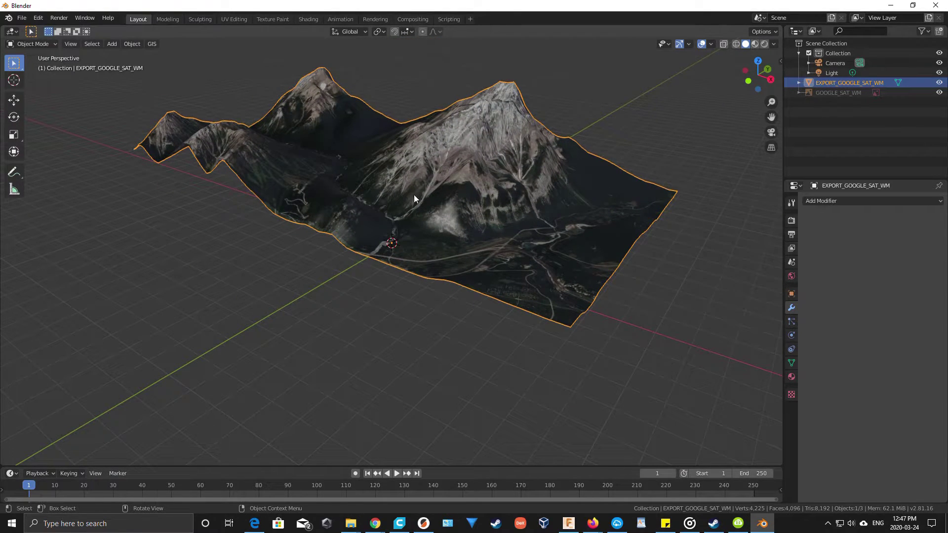
# Move the terrain object down along the Z axis, closer to the ground grid
pyautogui.click(14, 100)
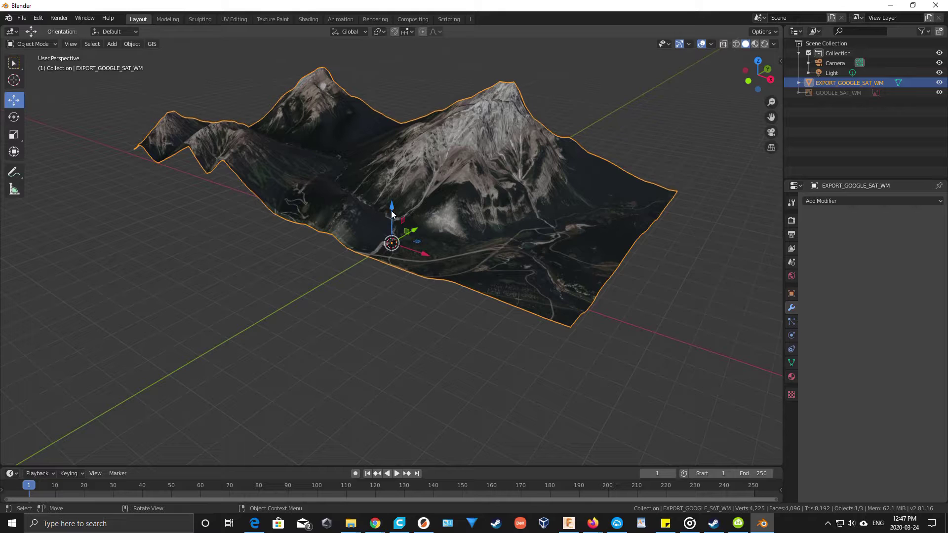
pyautogui.moveTo(393, 208); pyautogui.dragTo(377, 250)
pyautogui.moveTo(556, 234); pyautogui.dragTo(473, 268, button='middle')
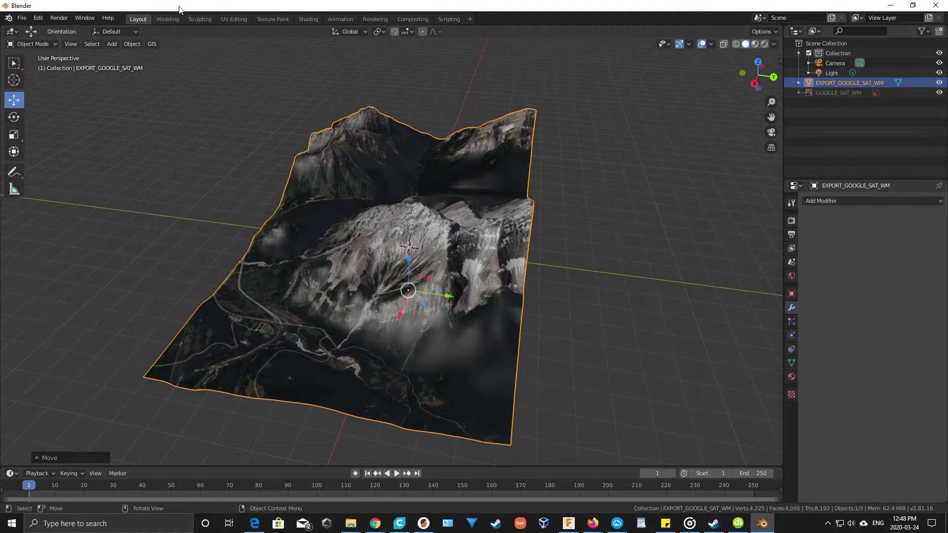
# Bring the terrain into the Modeling workspace and set the viewport's clip end to 30000 m
pyautogui.click(165, 19)
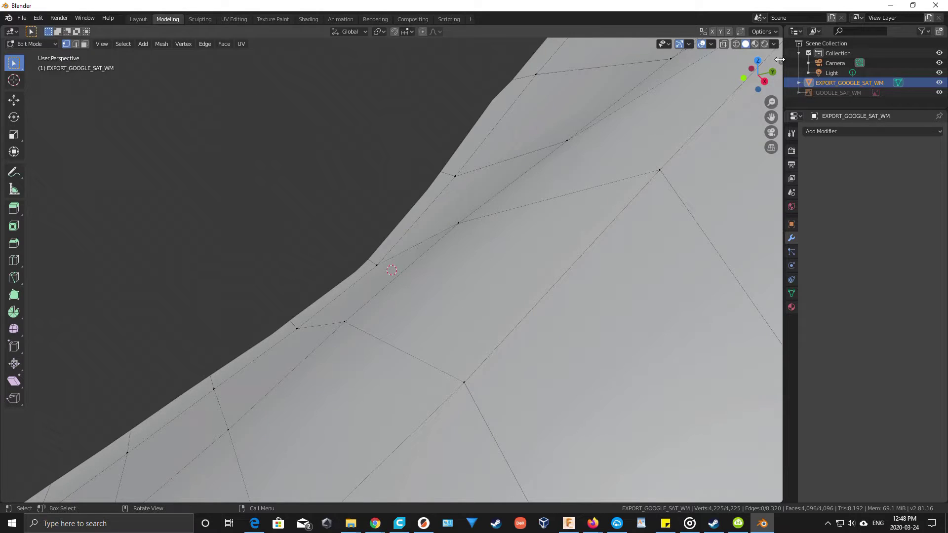
pyautogui.click(778, 59)
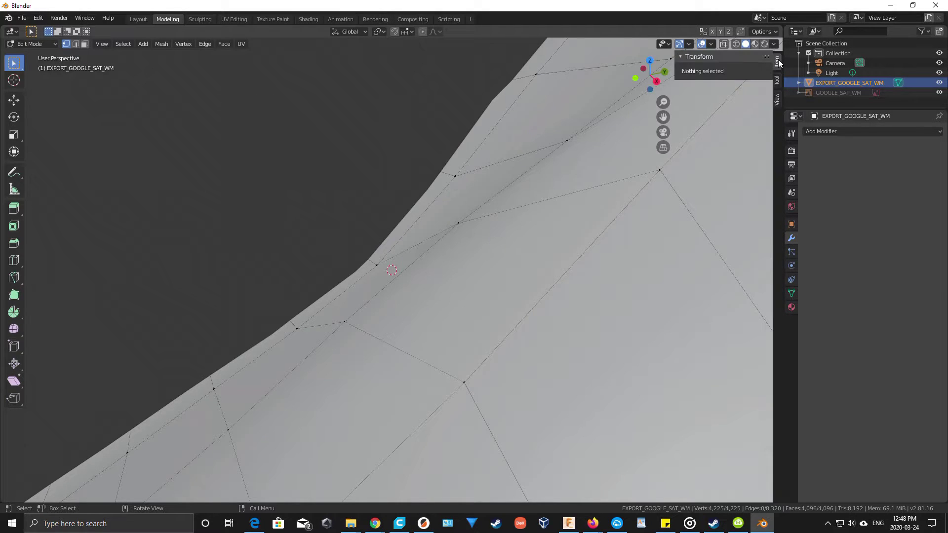
pyautogui.click(776, 99)
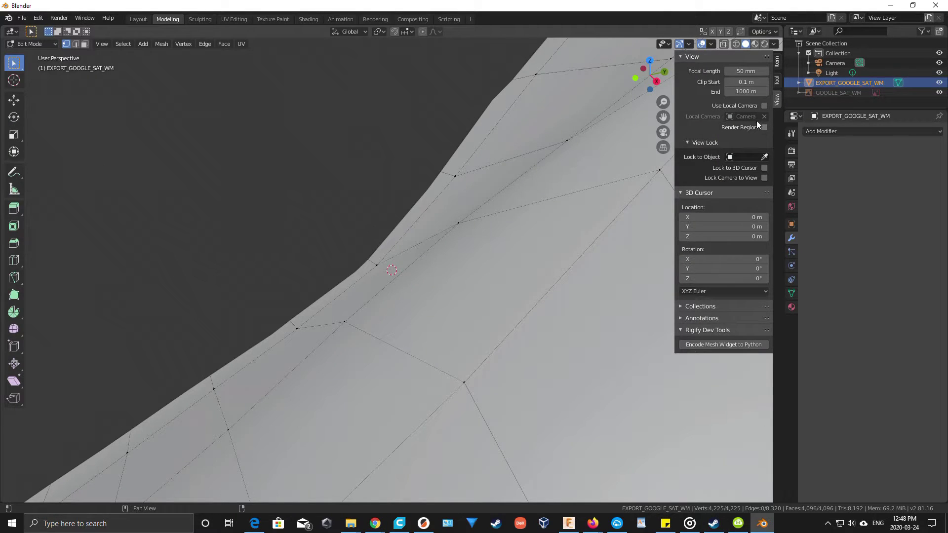
pyautogui.click(741, 91)
pyautogui.hotkey('ctrl', 'a')
pyautogui.press('Return')
pyautogui.moveTo(408, 211); pyautogui.dragTo(412, 237, button='middle')
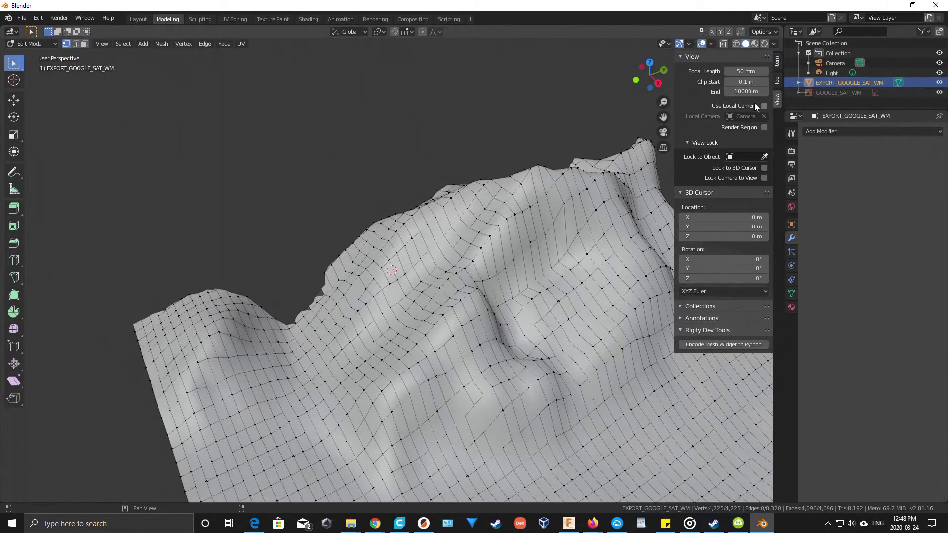
pyautogui.click(730, 92)
pyautogui.click(729, 92)
pyautogui.press('Return')
pyautogui.moveTo(436, 276); pyautogui.dragTo(376, 238, button='middle')
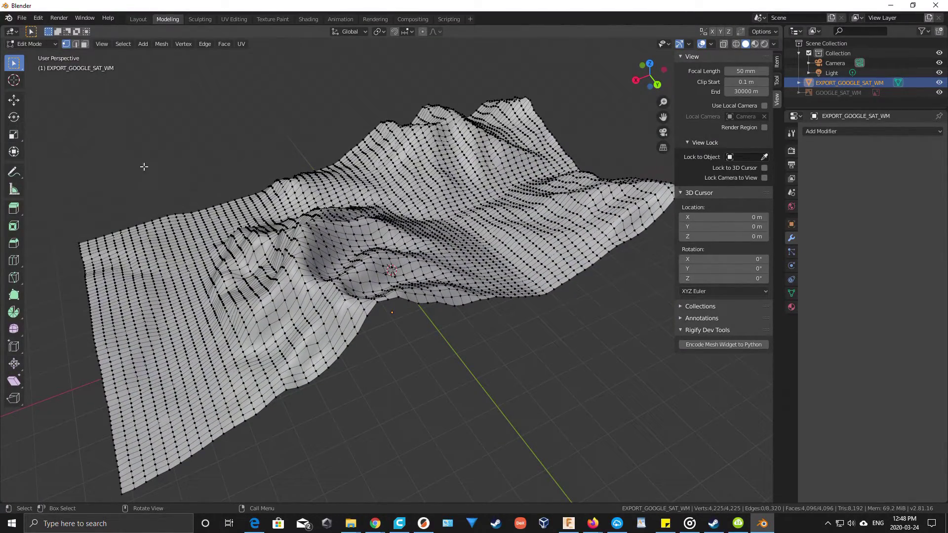
# Select the entire terrain mesh and move it slightly down along the Z axis
pyautogui.click(122, 44)
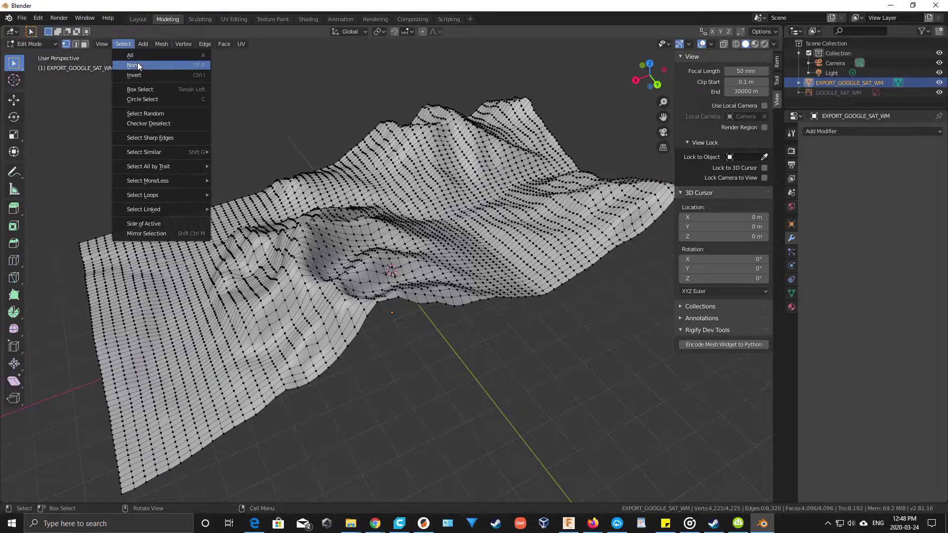
pyautogui.click(137, 65)
pyautogui.click(14, 100)
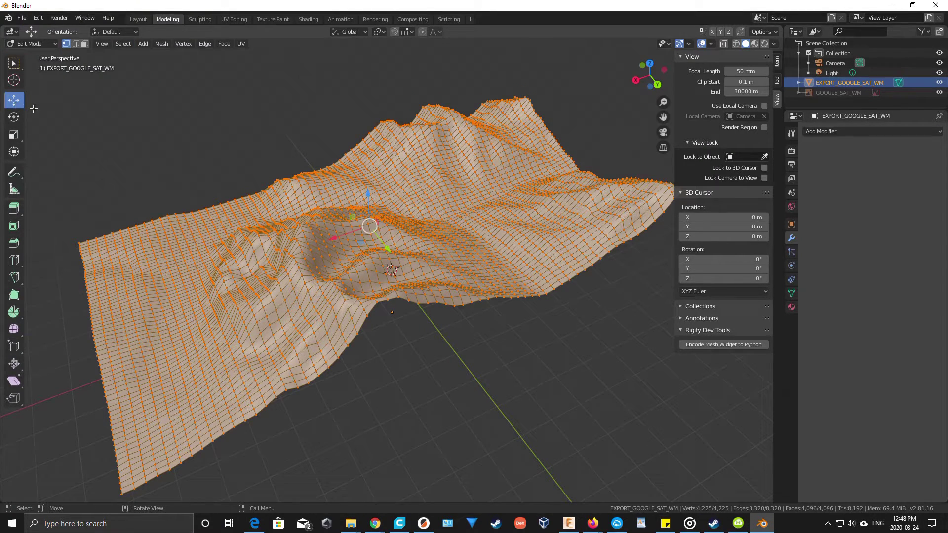
pyautogui.moveTo(366, 195)
pyautogui.mouseDown()
pyautogui.moveTo(370, 214)
pyautogui.moveTo(369, 204)
pyautogui.mouseUp()
pyautogui.moveTo(368, 204); pyautogui.dragTo(248, 307, button='middle')
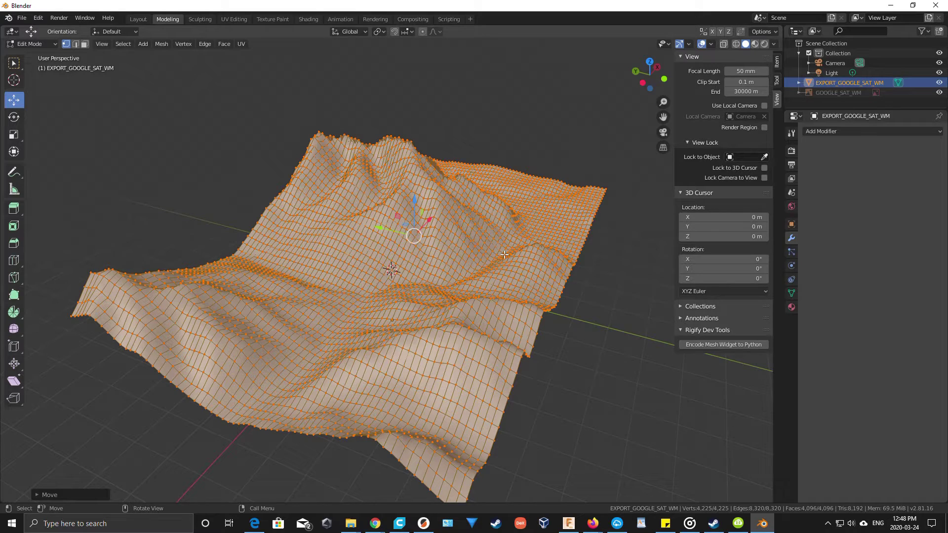
# Scale the whole selected terrain mesh uniformly, adjusting its size in two passes
pyautogui.click(14, 135)
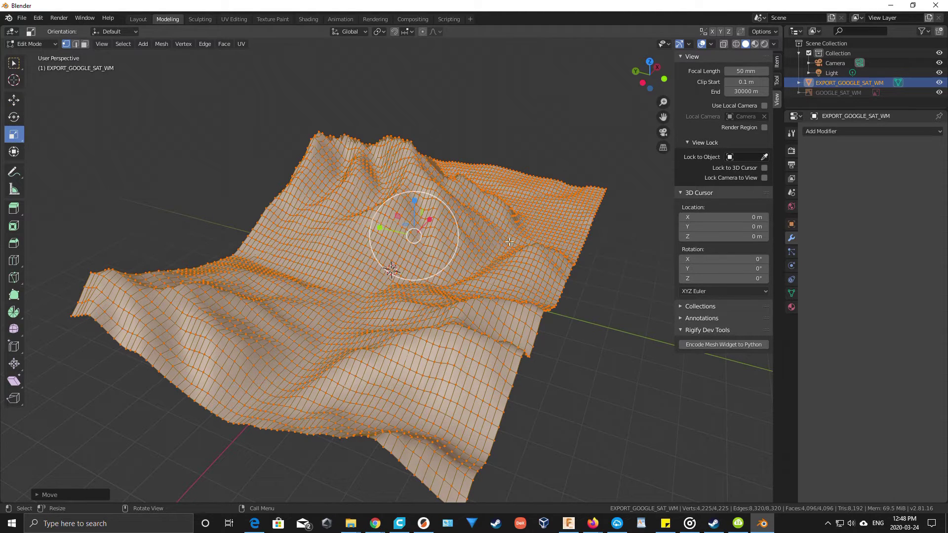
pyautogui.moveTo(452, 210); pyautogui.dragTo(436, 252)
pyautogui.moveTo(437, 252); pyautogui.dragTo(473, 249, button='middle')
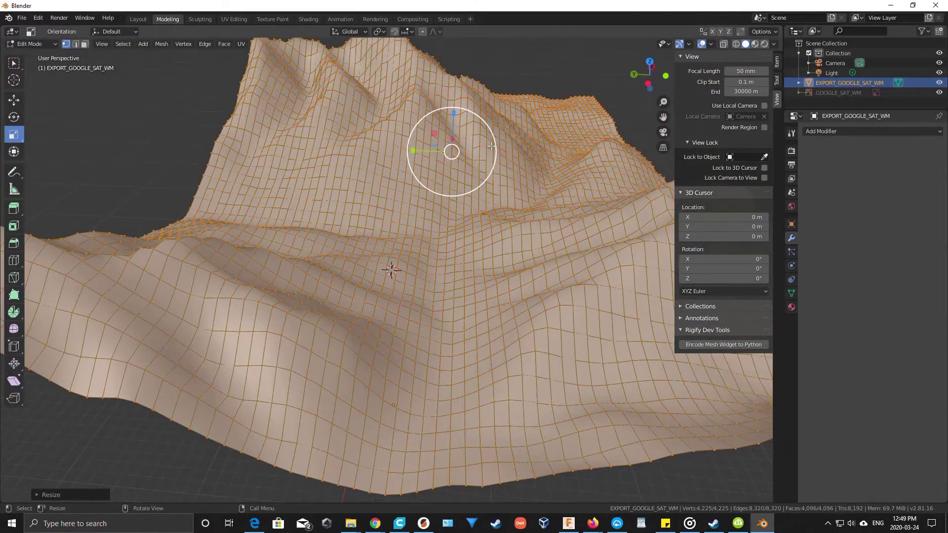
pyautogui.moveTo(494, 140)
pyautogui.mouseDown()
pyautogui.moveTo(491, 133)
pyautogui.moveTo(486, 142)
pyautogui.mouseUp()
pyautogui.moveTo(487, 142); pyautogui.dragTo(51, 111, button='middle')
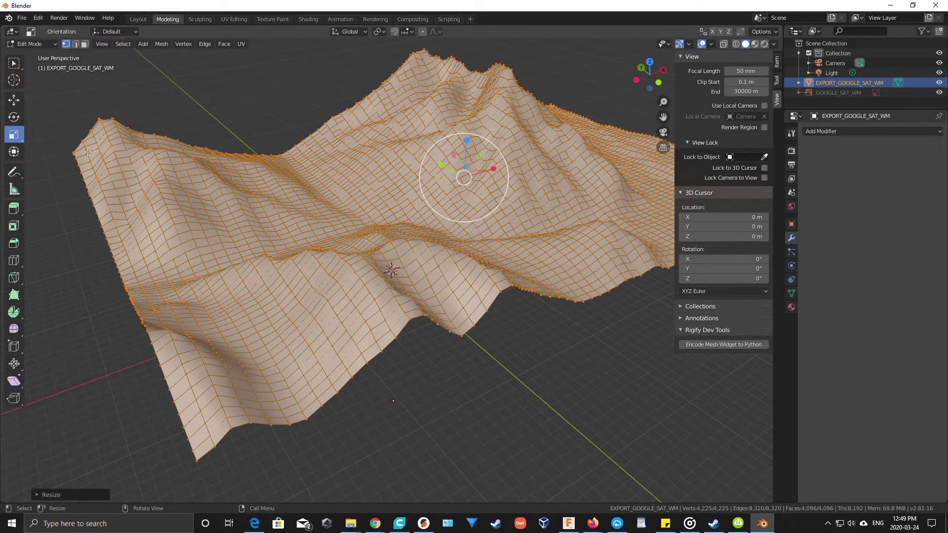
# Lower the resized terrain mesh along the Z axis toward the ground grid
pyautogui.click(14, 100)
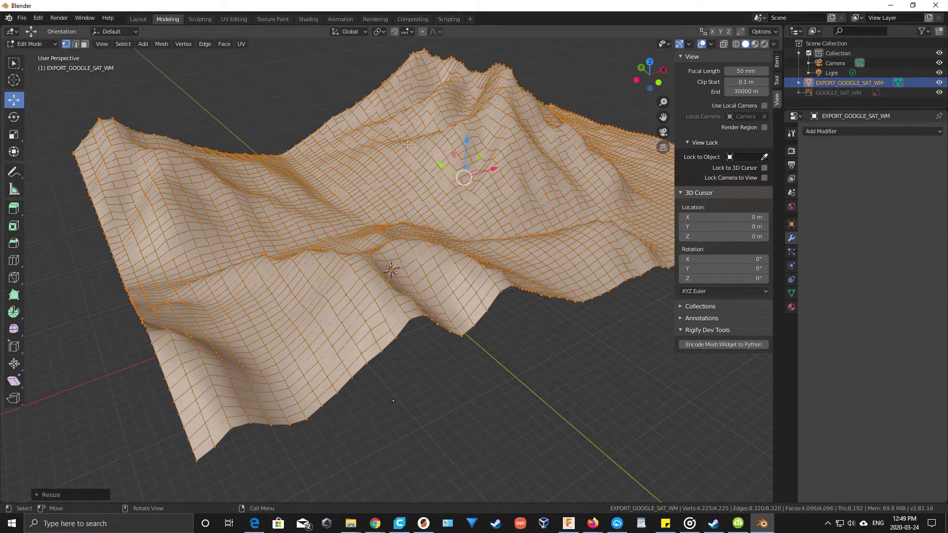
pyautogui.moveTo(467, 140); pyautogui.dragTo(450, 196)
pyautogui.moveTo(450, 196); pyautogui.dragTo(429, 290, button='middle')
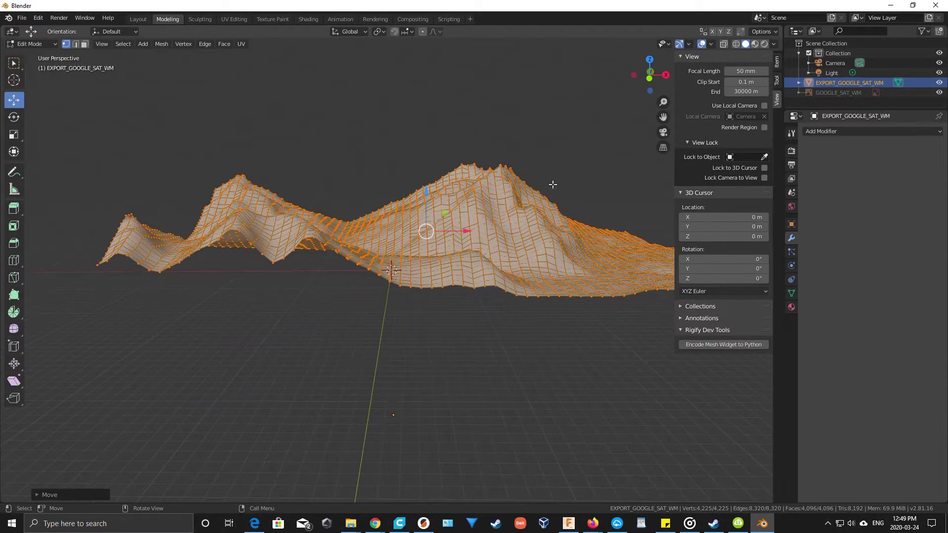
# Extrude the whole terrain surface downward in the front orthographic view to give it thickness
pyautogui.click(650, 78)
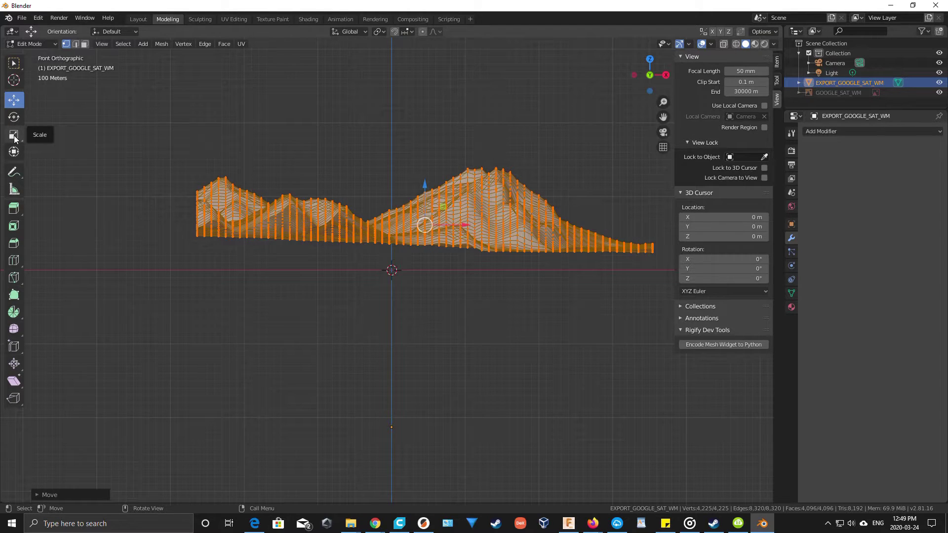
pyautogui.click(14, 209)
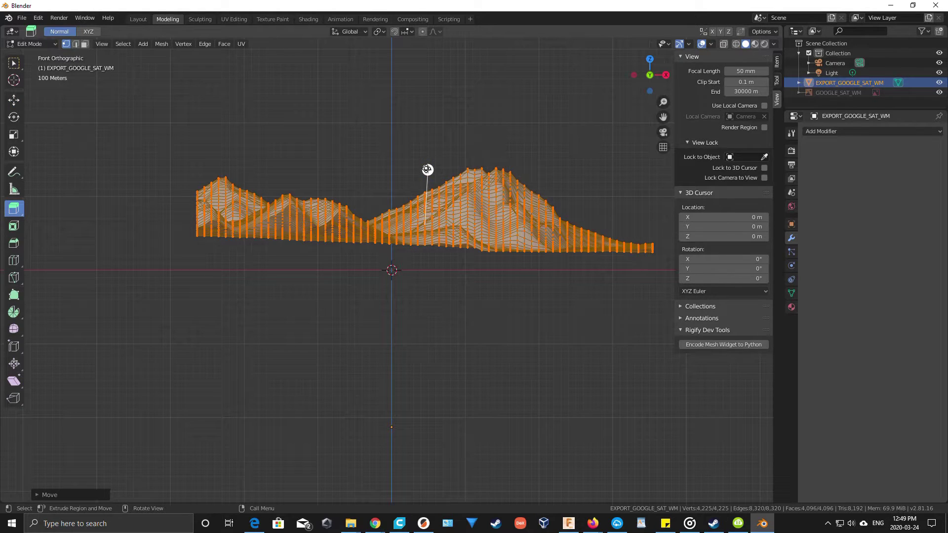
pyautogui.moveTo(427, 170); pyautogui.dragTo(428, 197)
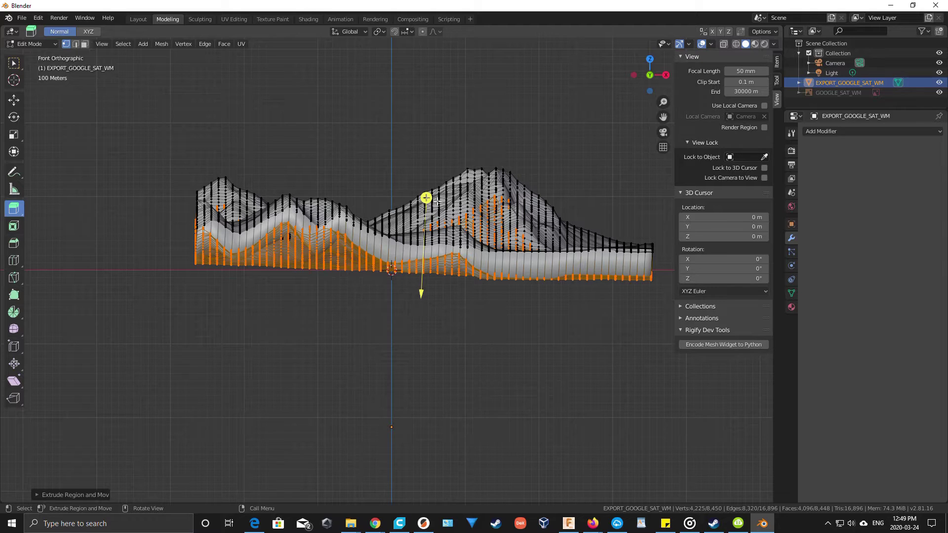
# Flatten the extruded underside by scaling it to 0 along the Z axis
pyautogui.press('s')
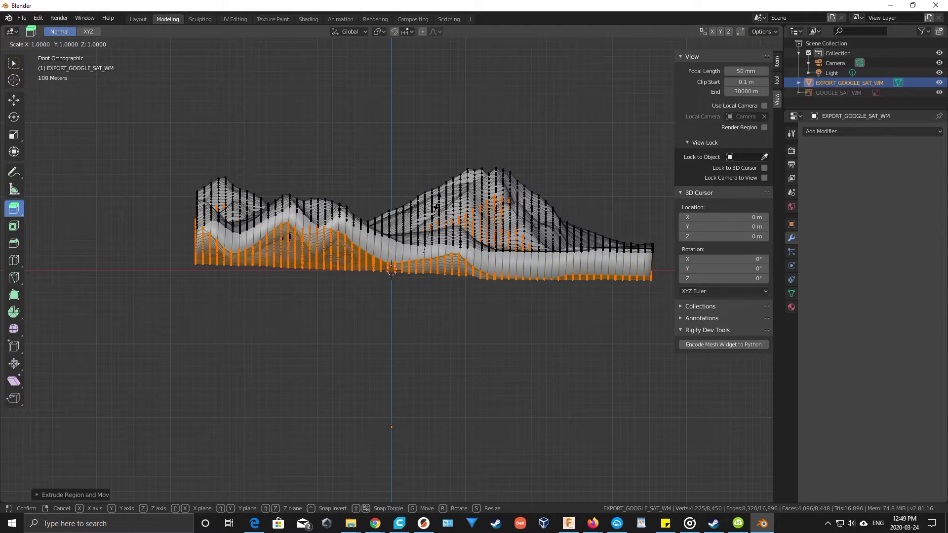
pyautogui.press('z')
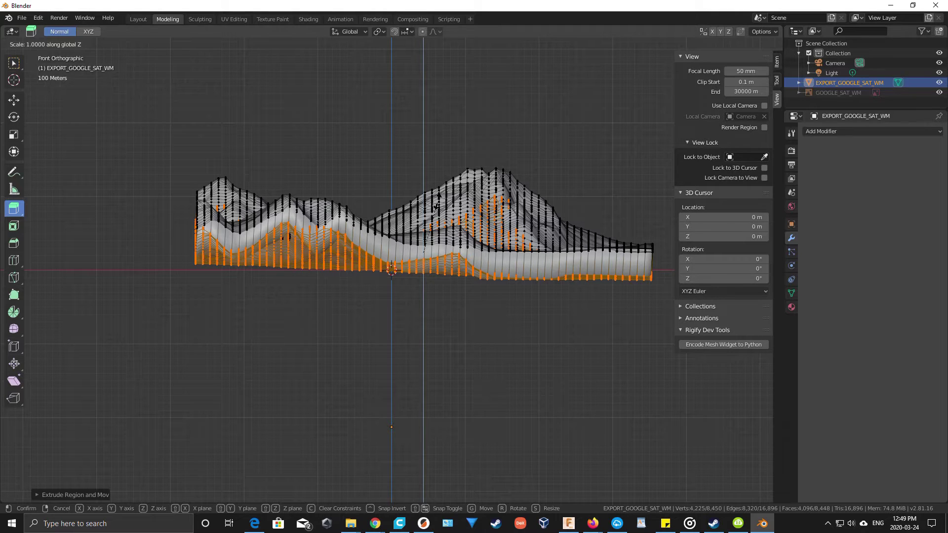
pyautogui.write('0')
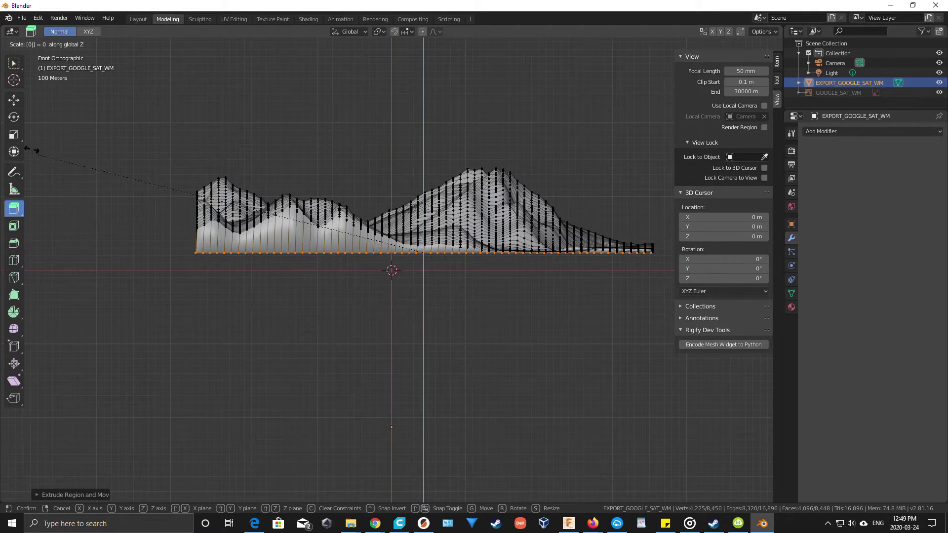
pyautogui.press('Return')
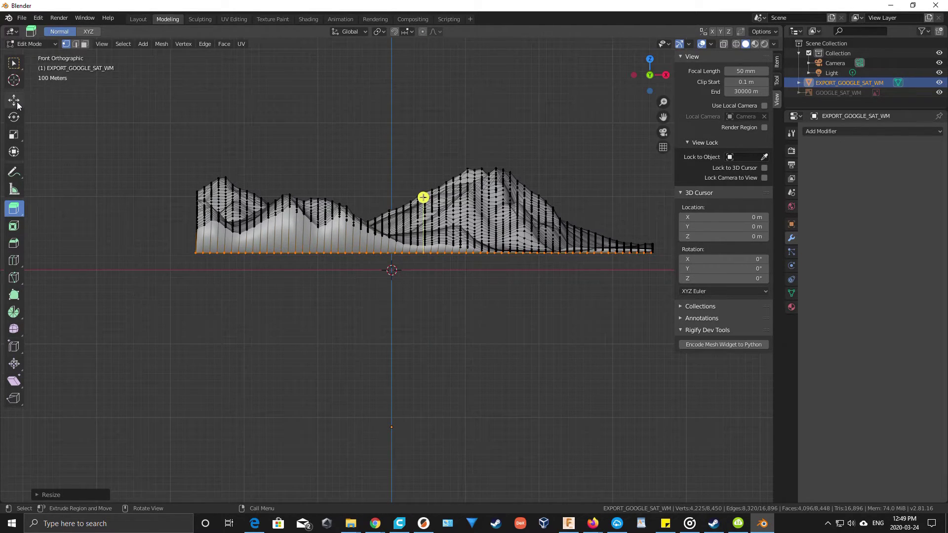
# Move the flat base slightly down and along X to align with the terrain's sides, and clear the selection
pyautogui.click(14, 101)
pyautogui.moveTo(422, 212); pyautogui.dragTo(424, 225)
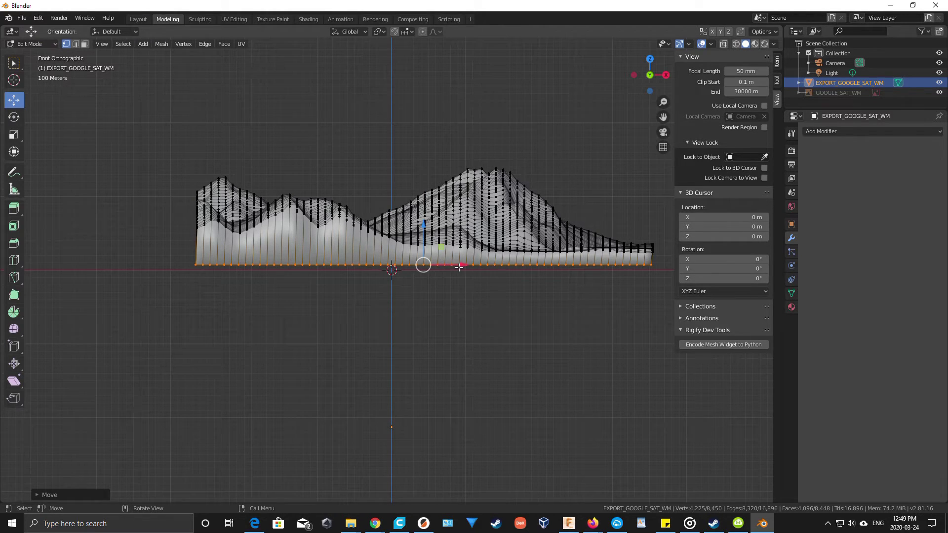
pyautogui.moveTo(462, 265); pyautogui.dragTo(464, 266)
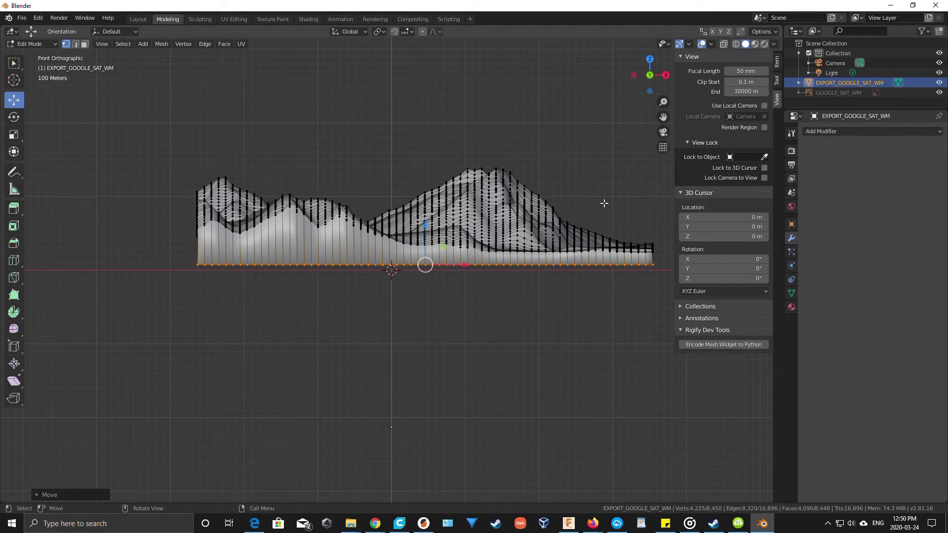
pyautogui.hotkey('alt', 'a')
pyautogui.moveTo(598, 201); pyautogui.dragTo(296, 274, button='middle')
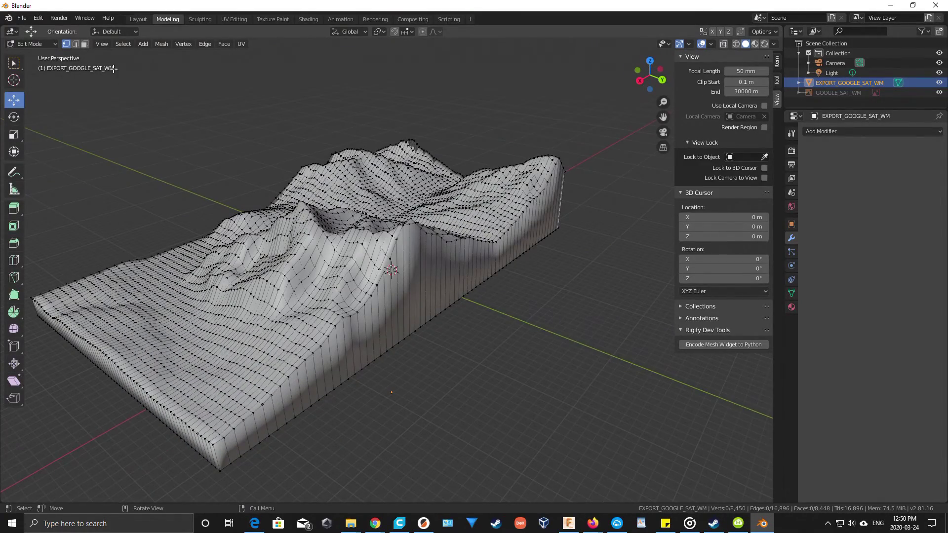
# Begin exporting the solid terrain model by bringing up the available export formats
pyautogui.click(23, 23)
pyautogui.moveTo(48, 160)
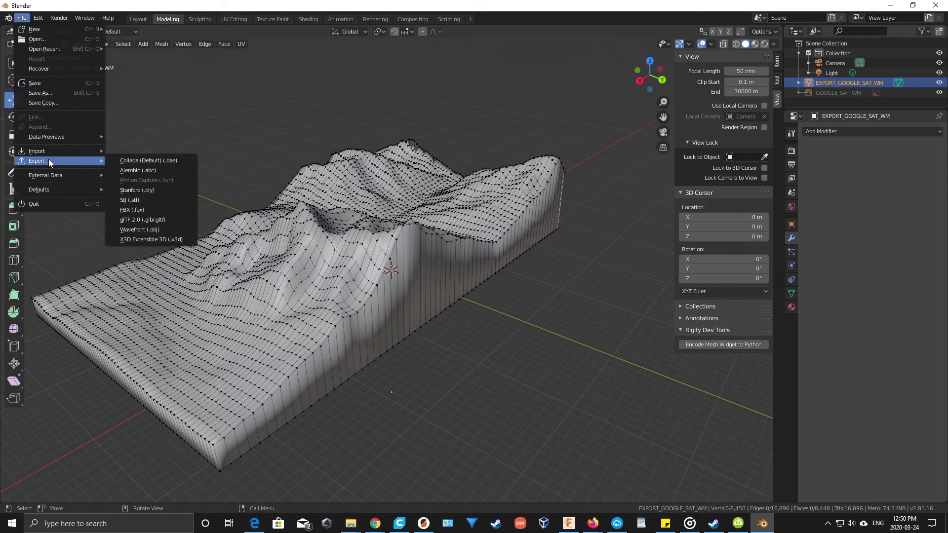